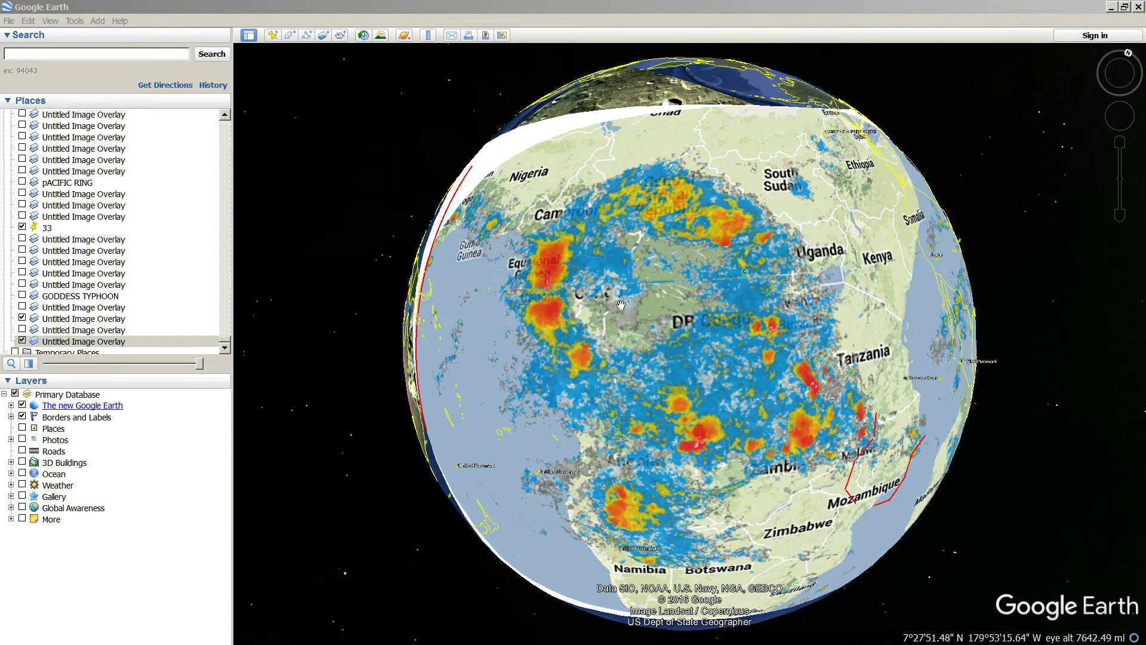
Step: Recentre Africa on the globe, then zoom out and back in to about 11,200 mi eye altitude
{"action": "left_click_drag", "start_coordinate": [631, 299], "coordinate": [608, 418]}
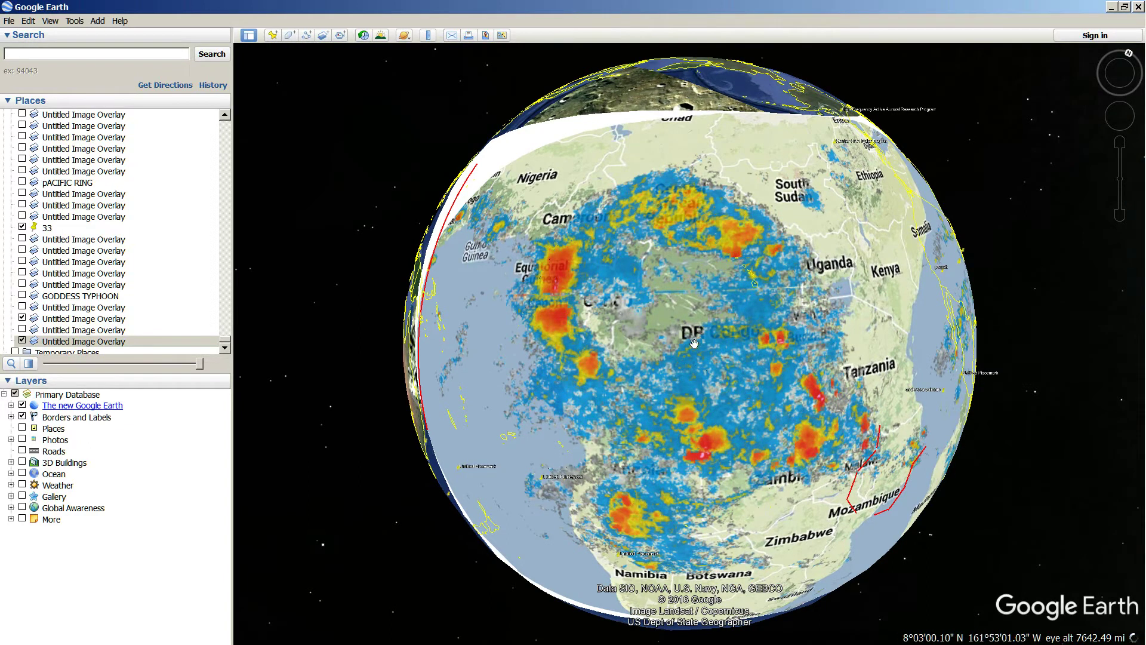
{"action": "scroll", "coordinate": [694, 343], "scroll_direction": "down", "scroll_amount": 3}
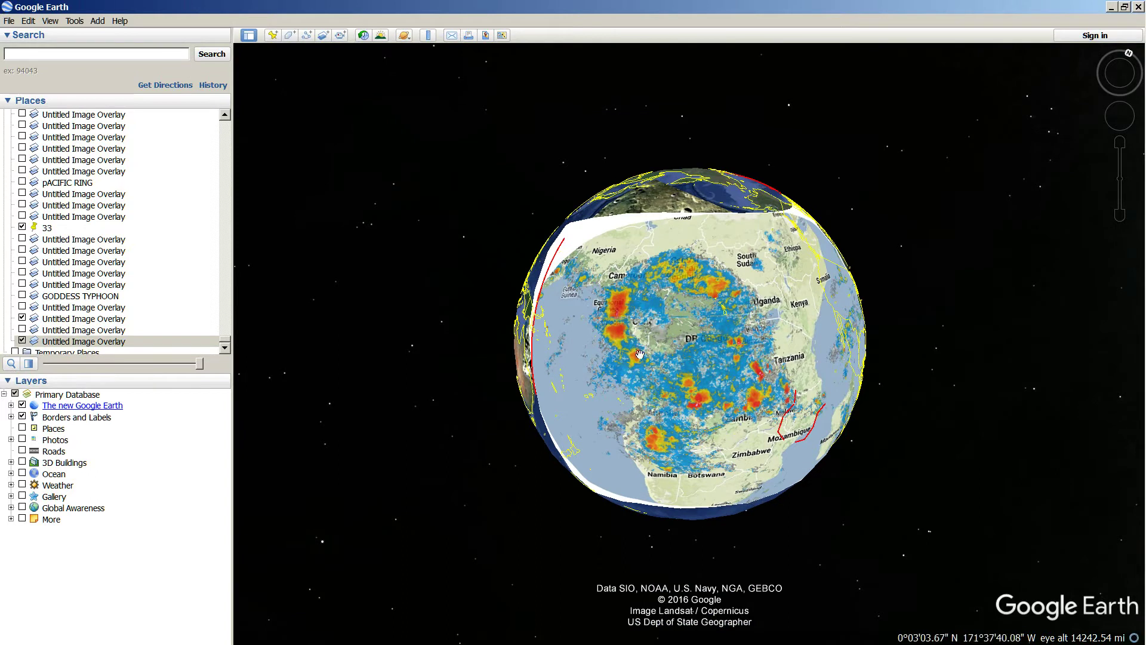
{"action": "scroll", "coordinate": [639, 354], "scroll_direction": "up", "scroll_amount": 2}
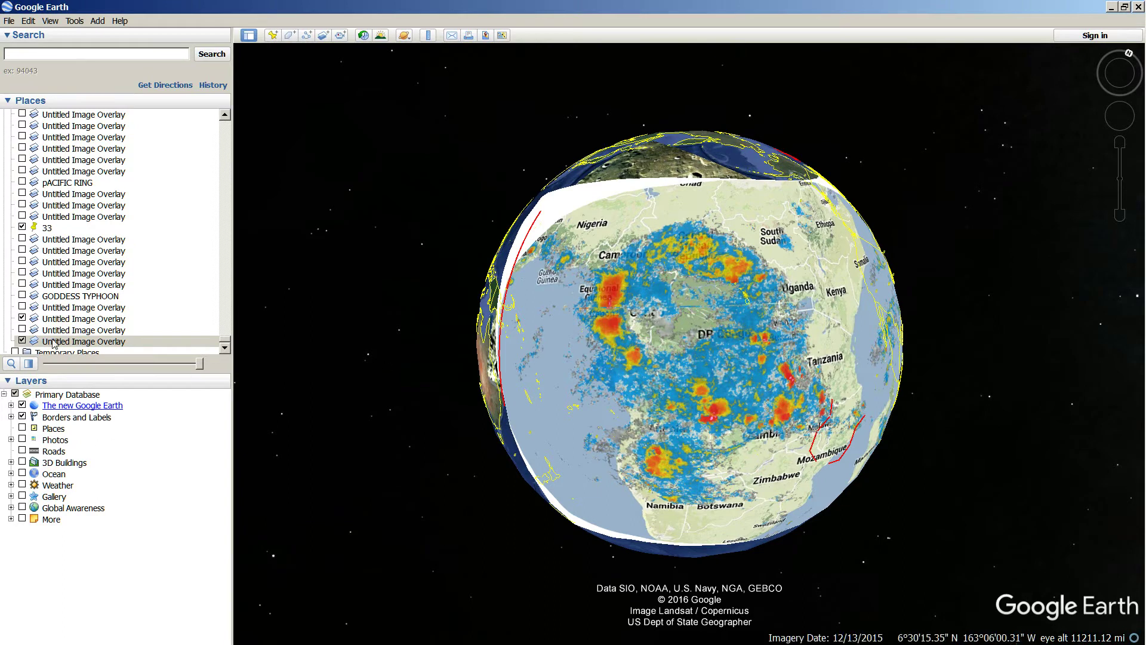
Step: Fade the radar overlay out to reveal the lunar image and turn the globe toward the North Pacific
{"action": "left_click_drag", "start_coordinate": [202, 367], "coordinate": [48, 366]}
{"action": "left_click_drag", "start_coordinate": [522, 279], "coordinate": [541, 352]}
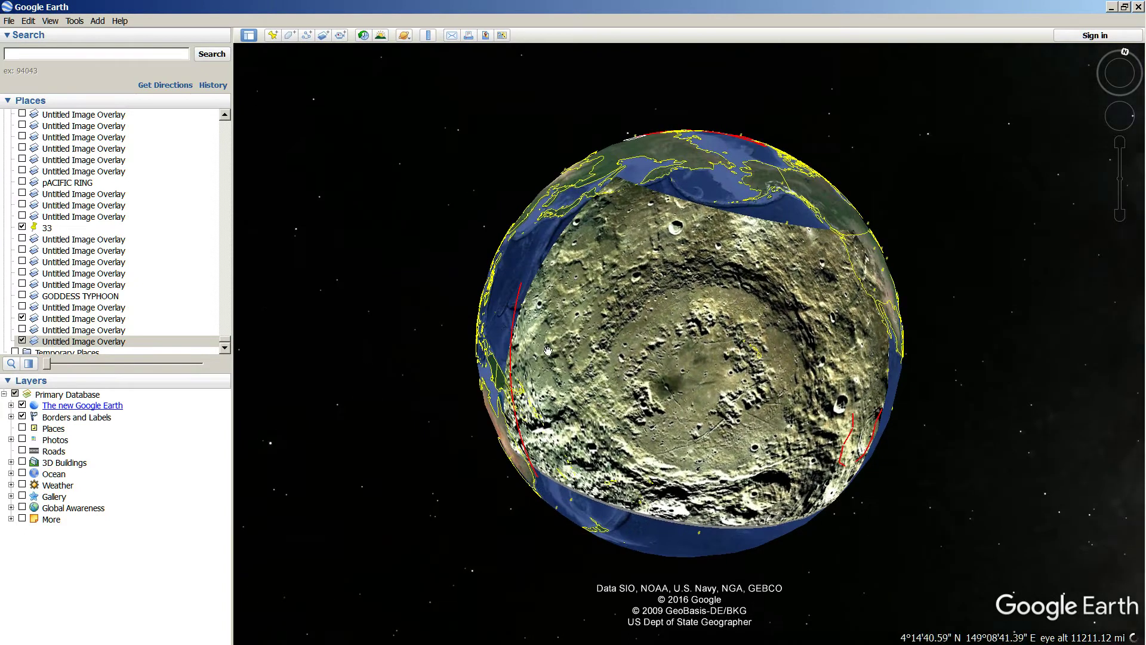
{"action": "left_click_drag", "start_coordinate": [779, 392], "coordinate": [775, 379]}
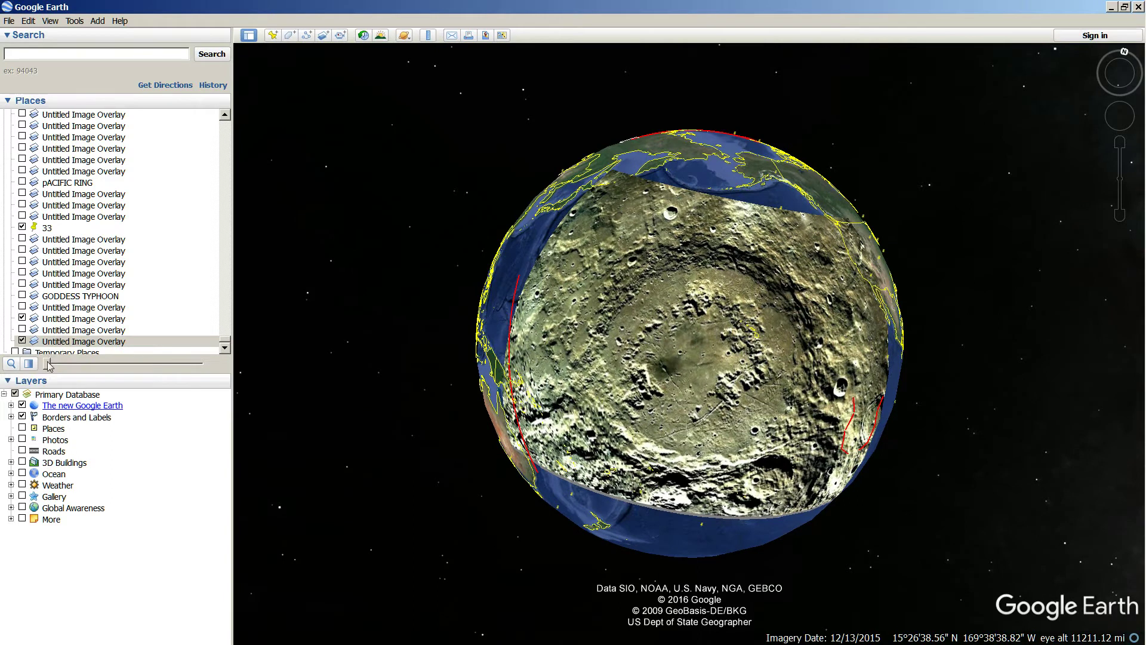
Step: Make the overlay fully opaque again, recentre Africa and zoom in on Equatorial Guinea and Cameroon
{"action": "left_click_drag", "start_coordinate": [48, 363], "coordinate": [267, 375]}
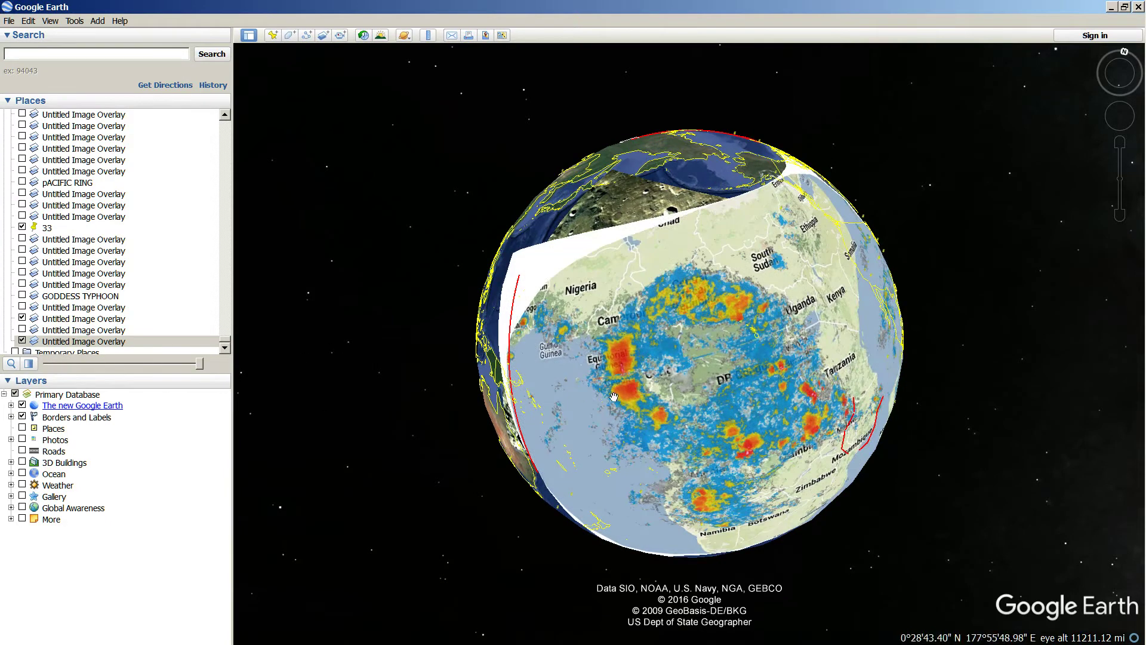
{"action": "left_click_drag", "start_coordinate": [624, 418], "coordinate": [577, 354]}
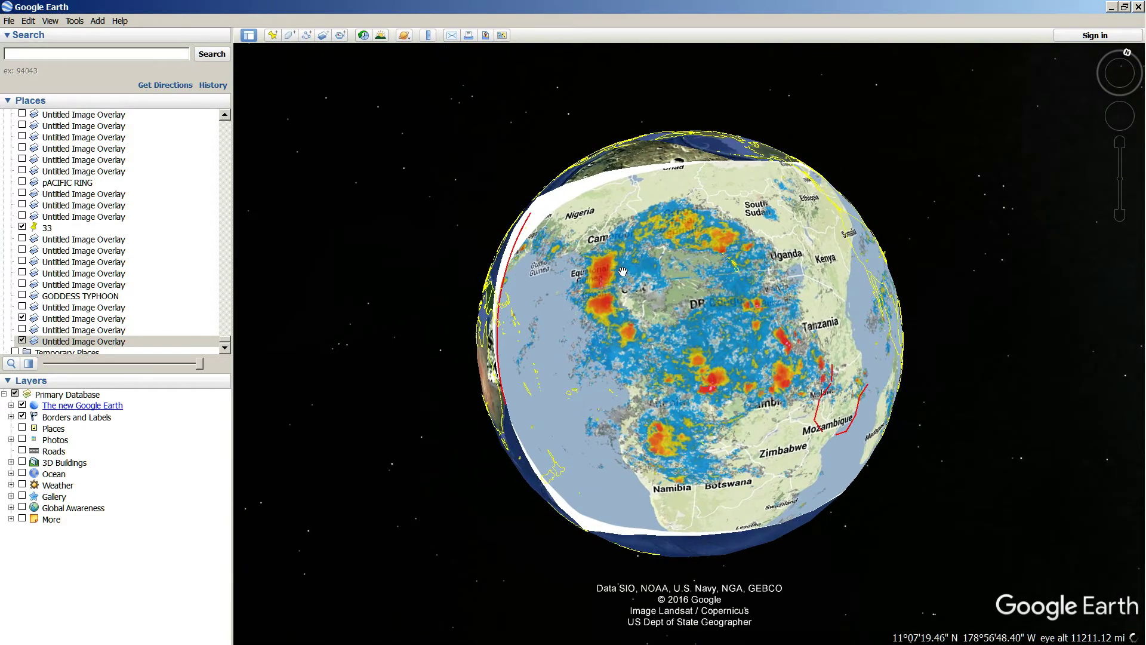
{"action": "scroll", "coordinate": [554, 293], "scroll_direction": "up", "scroll_amount": 5}
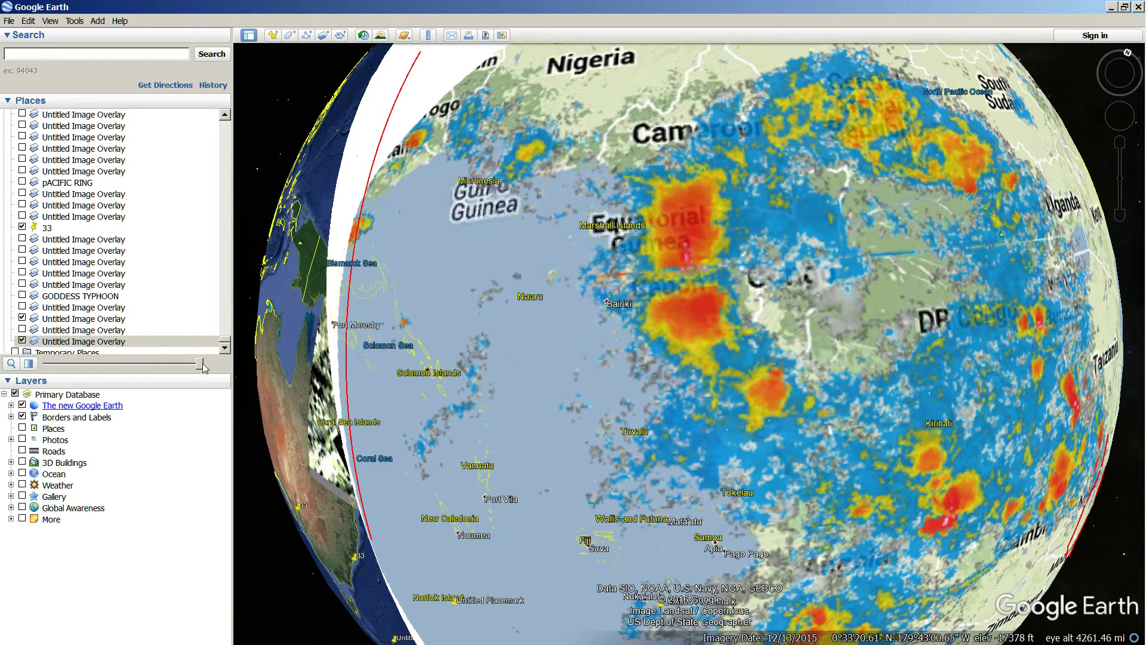
Step: Compare the radar overlay at several transparencies, then zoom out and recentre the globe on Congo
{"action": "left_click_drag", "start_coordinate": [198, 364], "coordinate": [234, 357]}
{"action": "left_click_drag", "start_coordinate": [200, 365], "coordinate": [248, 367]}
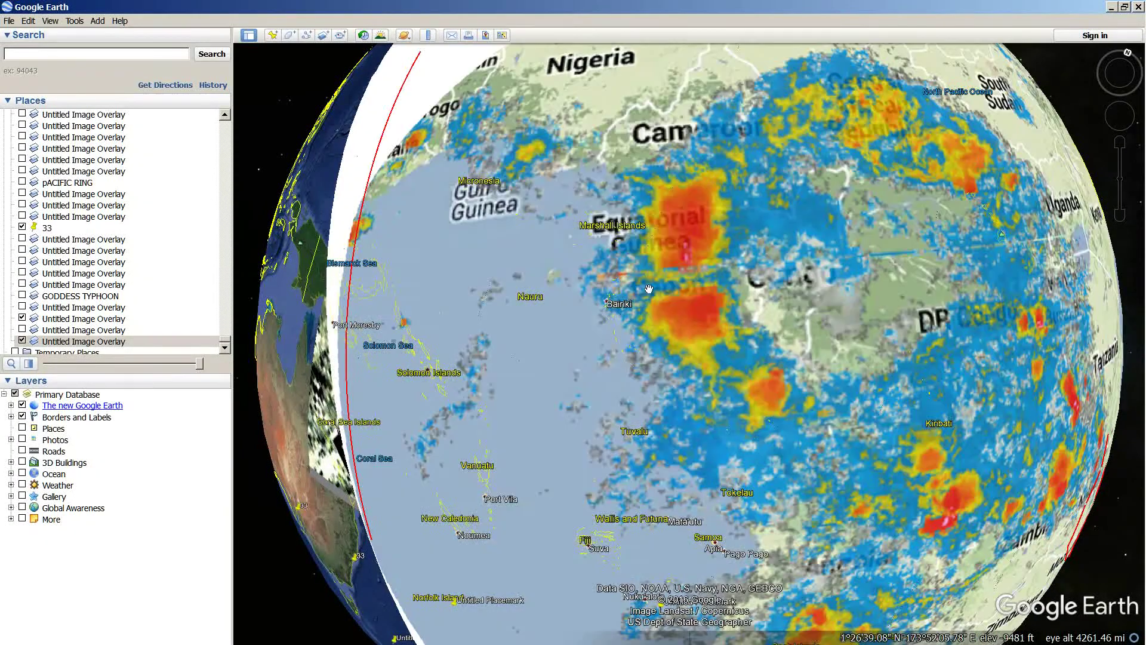
{"action": "scroll", "coordinate": [716, 297], "scroll_direction": "down", "scroll_amount": 3}
{"action": "left_click_drag", "start_coordinate": [716, 298], "coordinate": [618, 319]}
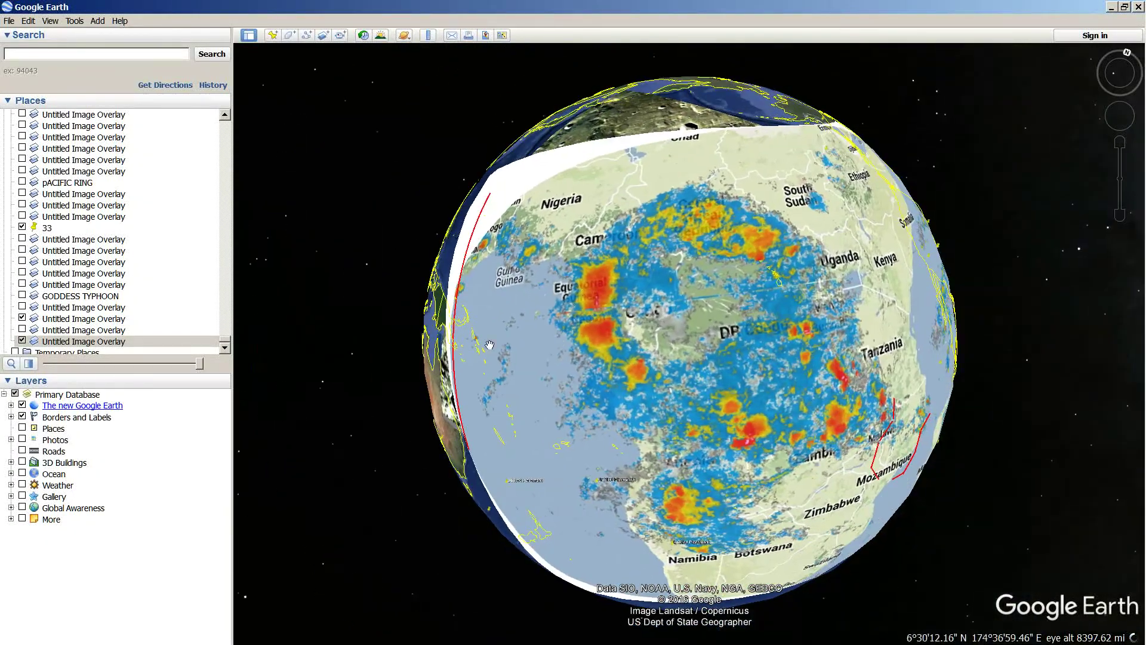
Step: Fade the radar overlay in and out repeatedly while shifting the globe toward southern Africa, ending fully opaque
{"action": "mouse_move", "coordinate": [200, 367]}
{"action": "left_mouse_down"}
{"action": "mouse_move", "coordinate": [18, 366]}
{"action": "mouse_move", "coordinate": [215, 379]}
{"action": "left_mouse_up"}
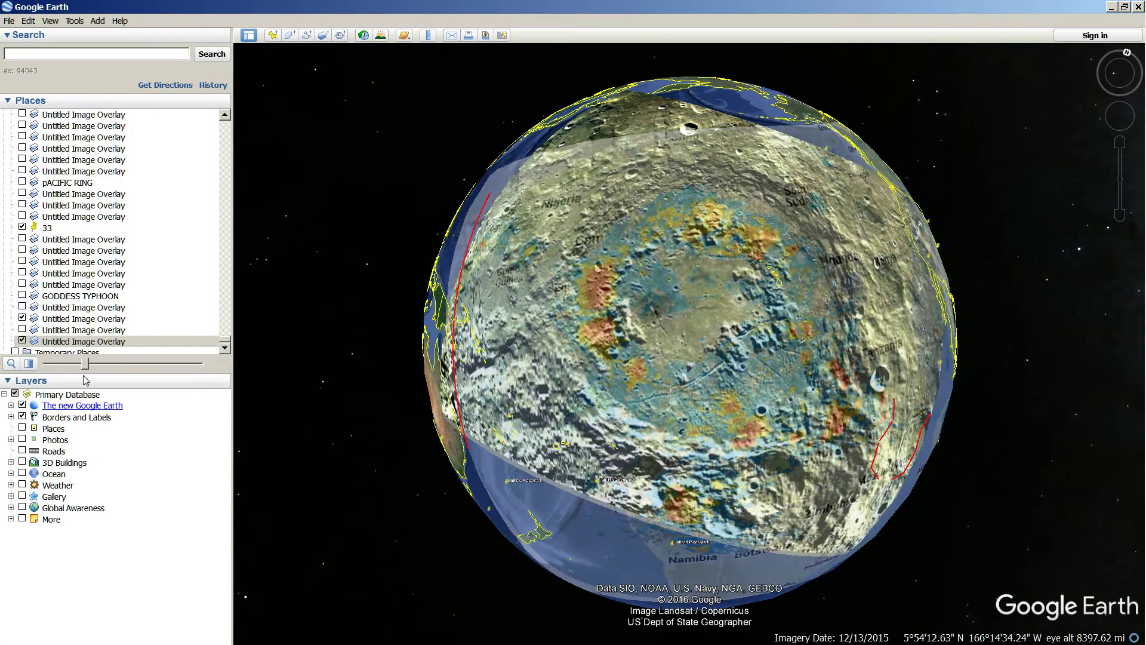
{"action": "left_click_drag", "start_coordinate": [676, 423], "coordinate": [622, 322]}
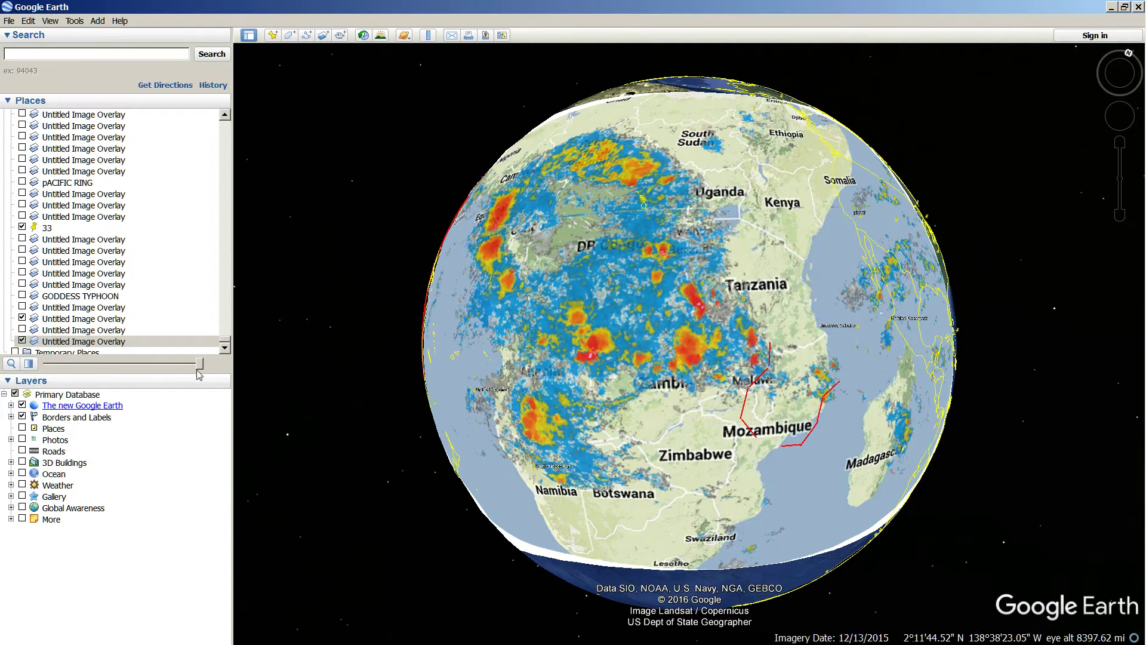
{"action": "left_click_drag", "start_coordinate": [200, 369], "coordinate": [251, 325]}
{"action": "left_click_drag", "start_coordinate": [565, 471], "coordinate": [750, 405]}
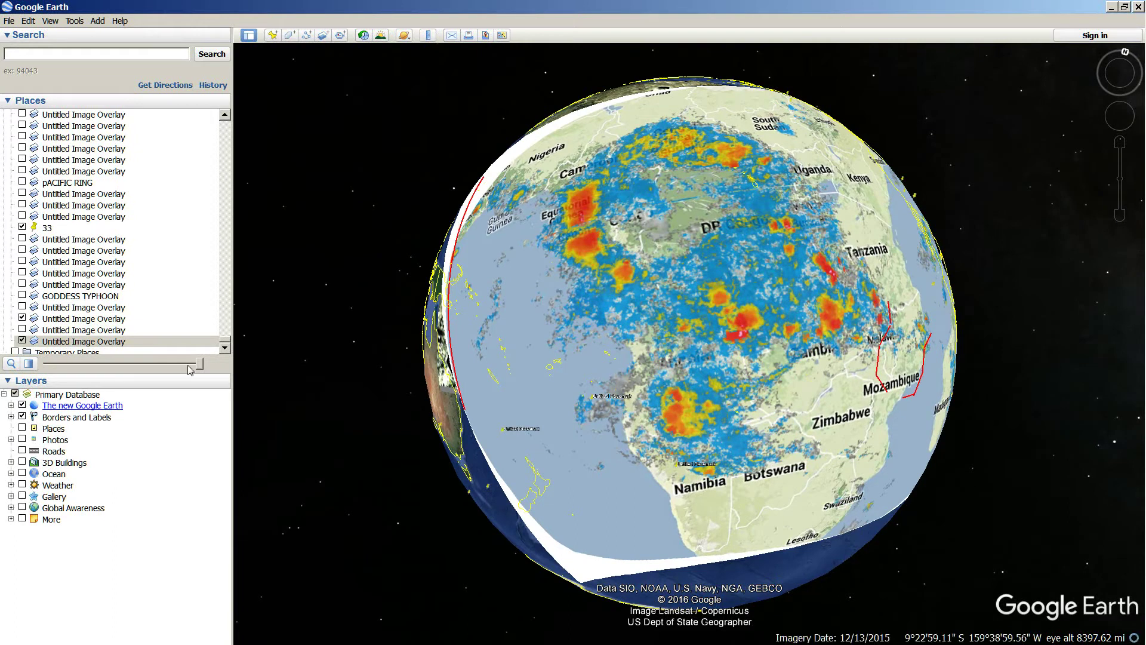
{"action": "left_click_drag", "start_coordinate": [199, 363], "coordinate": [58, 380]}
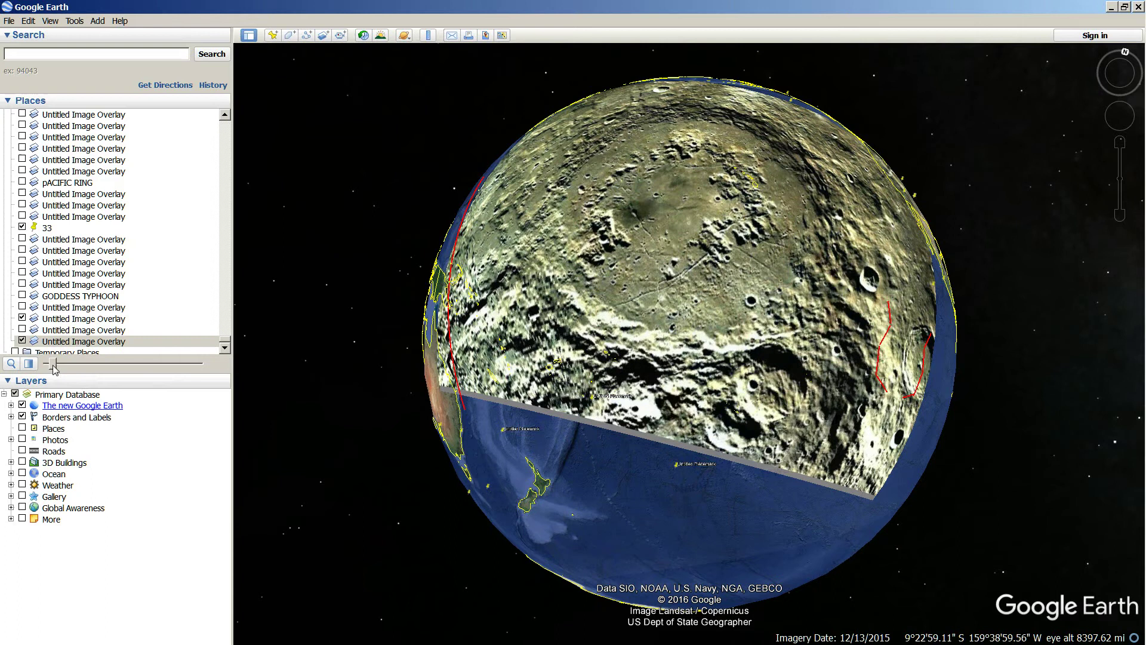
{"action": "left_click_drag", "start_coordinate": [54, 368], "coordinate": [261, 352]}
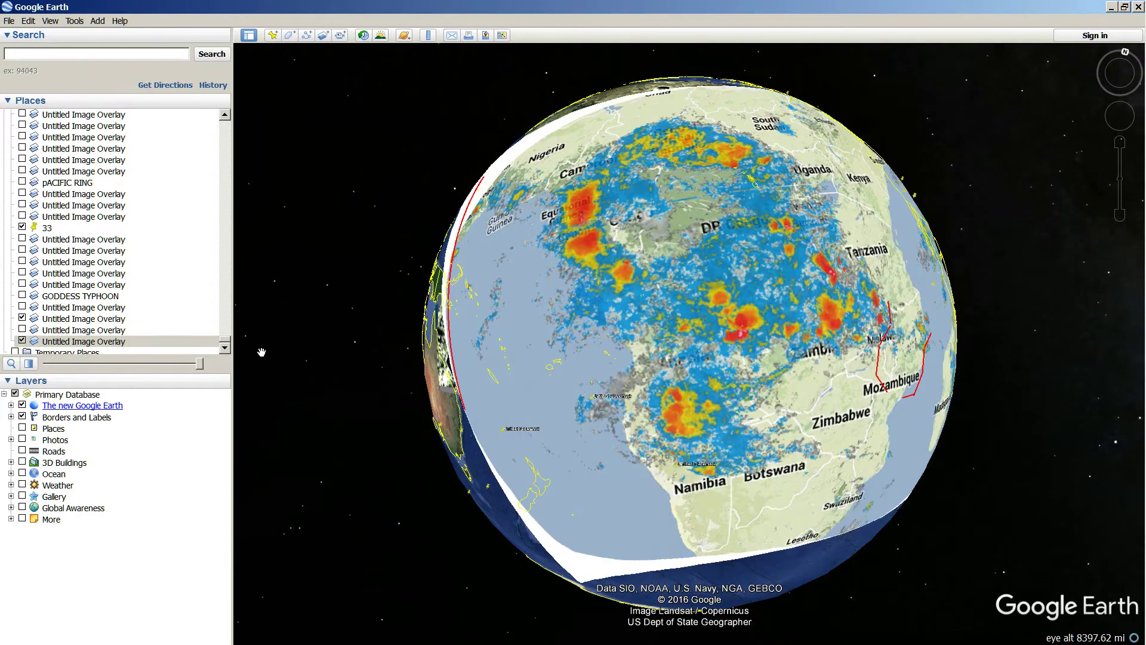
{"action": "left_click_drag", "start_coordinate": [200, 369], "coordinate": [224, 291]}
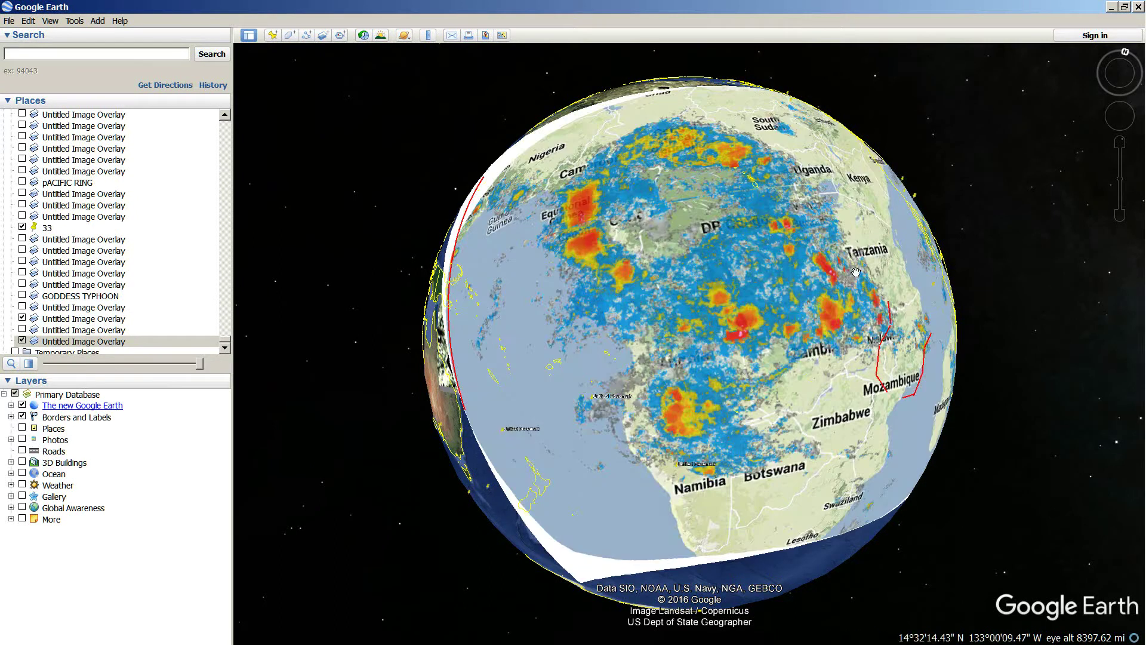
Step: Zoom out over Congo, make the rain overlay semi-transparent, then restore it to full opacity
{"action": "scroll", "coordinate": [777, 262], "scroll_direction": "down", "scroll_amount": 3}
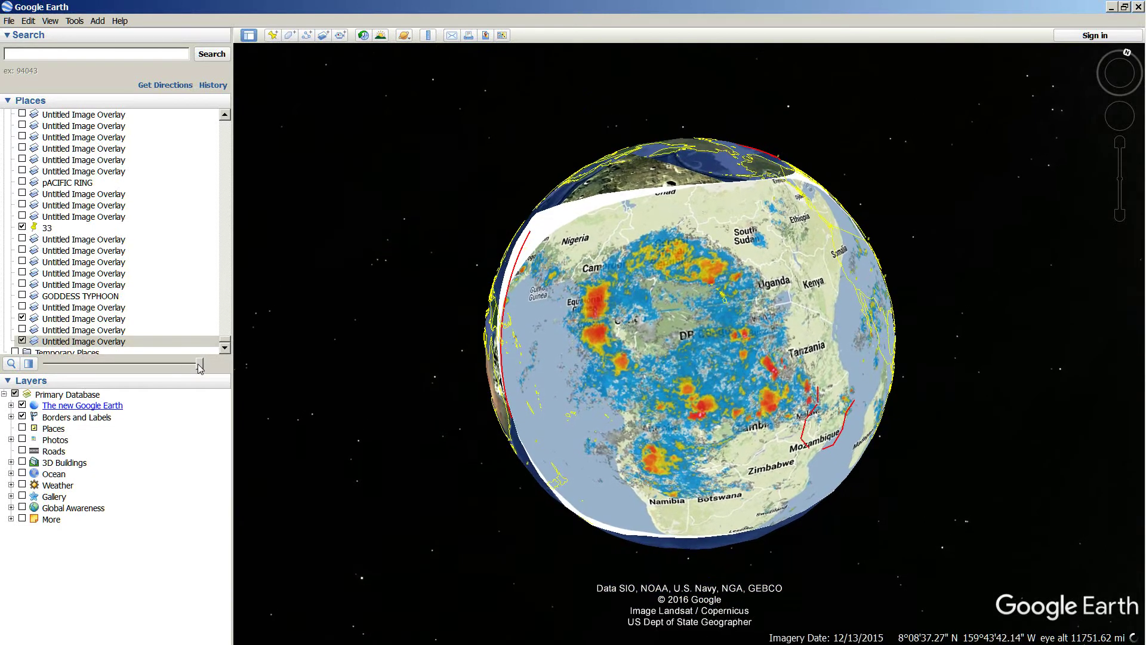
{"action": "left_click_drag", "start_coordinate": [200, 366], "coordinate": [48, 362]}
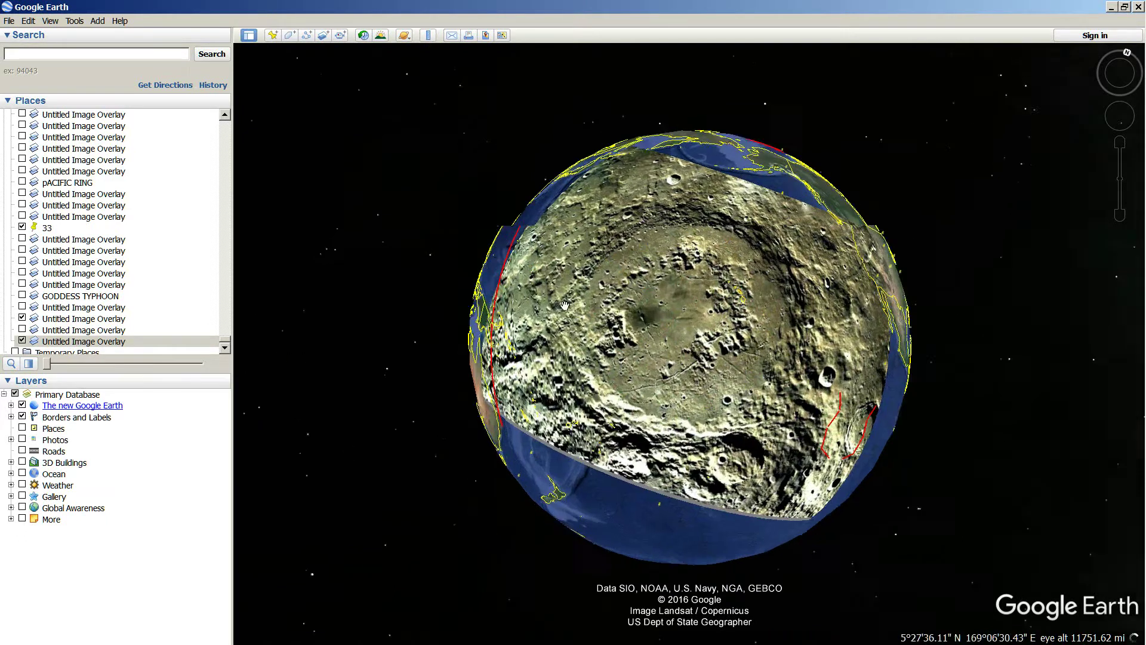
{"action": "scroll", "coordinate": [684, 339], "scroll_direction": "up", "scroll_amount": 3}
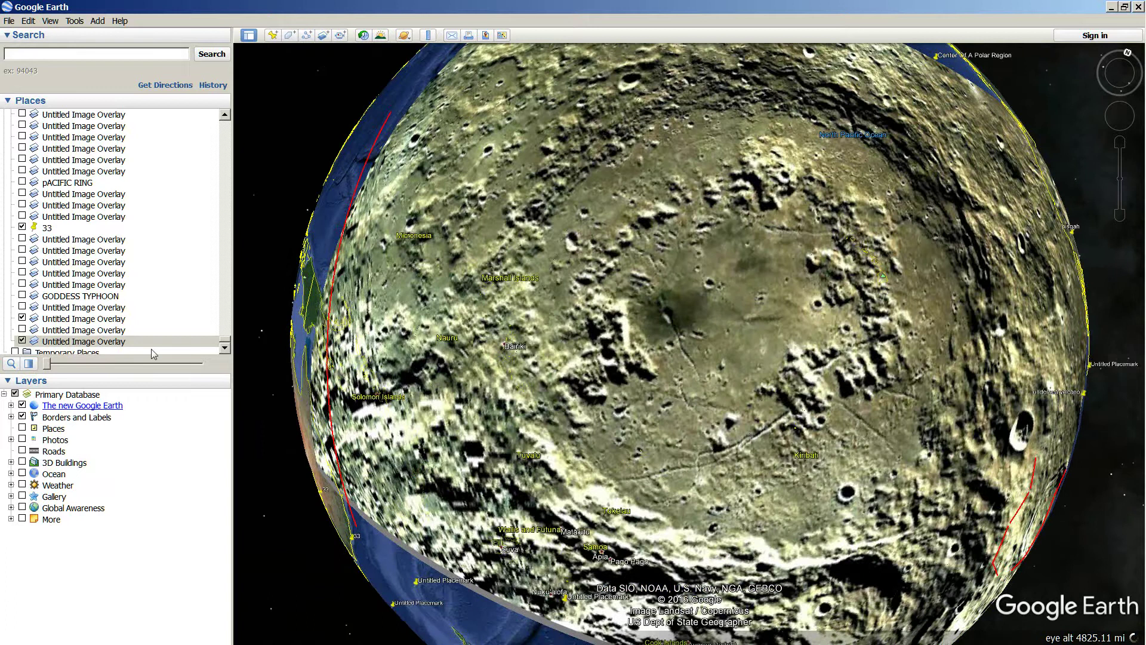
{"action": "left_click_drag", "start_coordinate": [49, 364], "coordinate": [460, 359]}
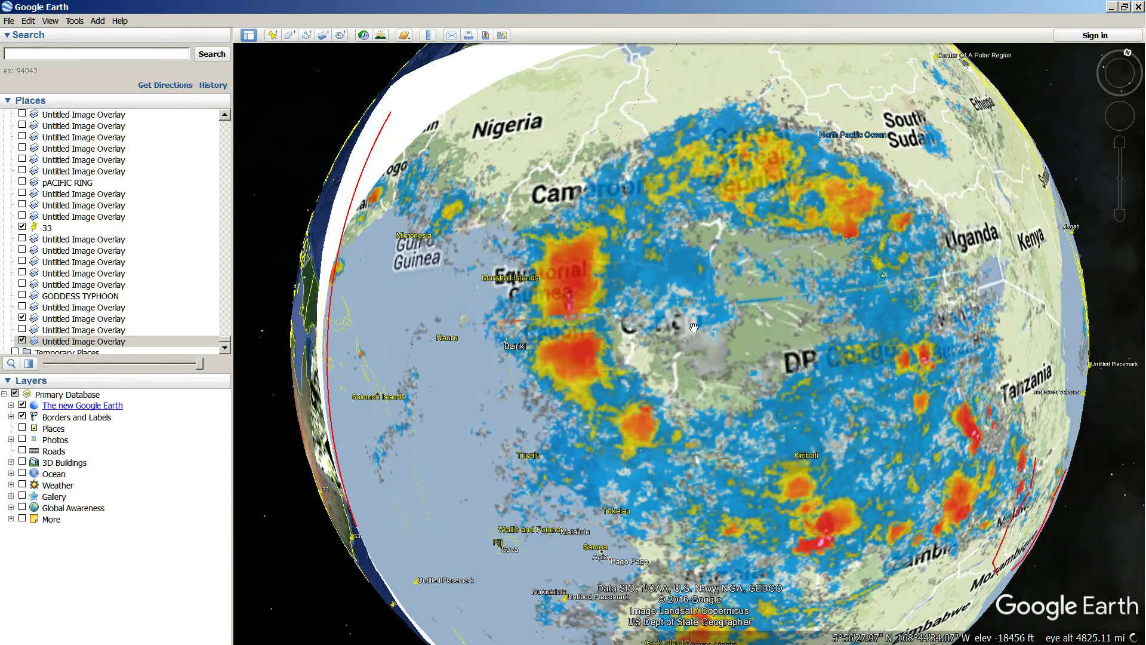
Step: Zoom in and out again, then fade the radar overlay out completely to show the lunar imagery
{"action": "scroll", "coordinate": [702, 333], "scroll_direction": "up", "scroll_amount": 2}
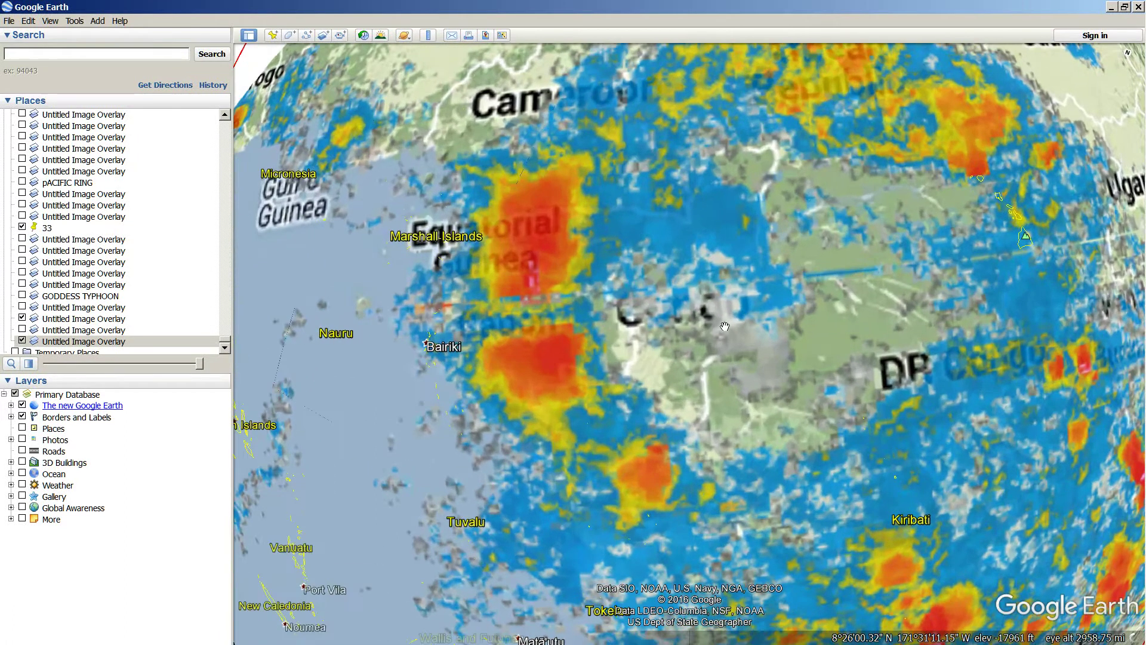
{"action": "scroll", "coordinate": [701, 333], "scroll_direction": "down", "scroll_amount": 3}
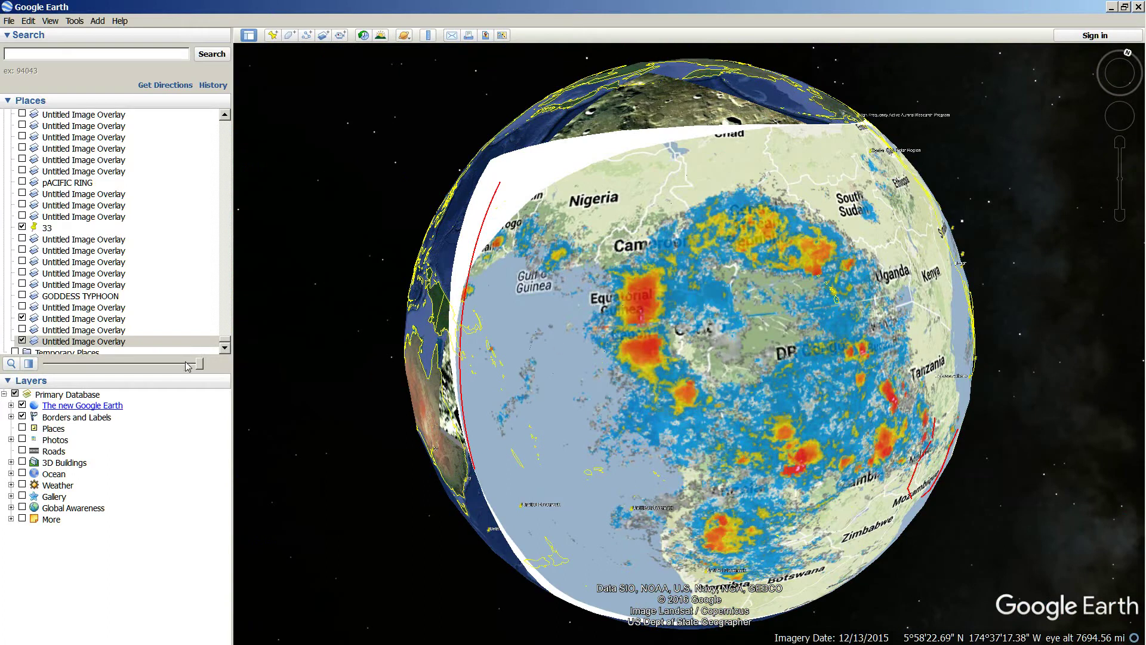
{"action": "left_click_drag", "start_coordinate": [200, 364], "coordinate": [255, 343]}
Step: Zoom far out to about 15,500 mi eye altitude so the small whole globe shows
{"action": "scroll", "coordinate": [686, 362], "scroll_direction": "down", "scroll_amount": 3}
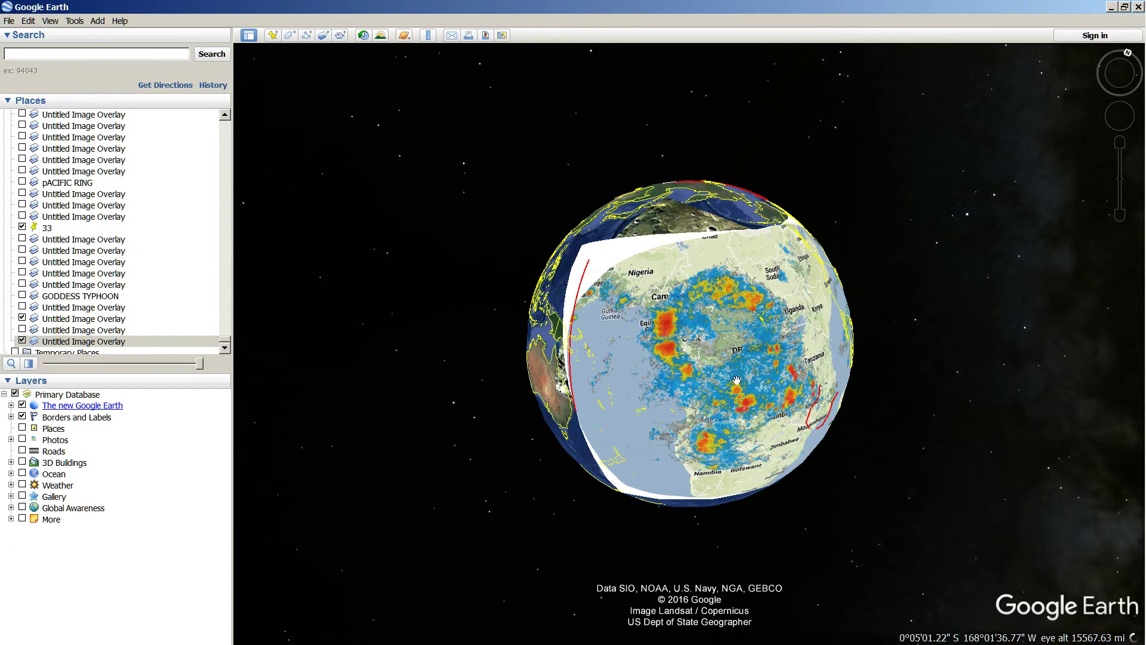
Step: Rotate the globe away toward Asia and back so Africa sits centred under the overlay
{"action": "left_click_drag", "start_coordinate": [663, 382], "coordinate": [770, 342]}
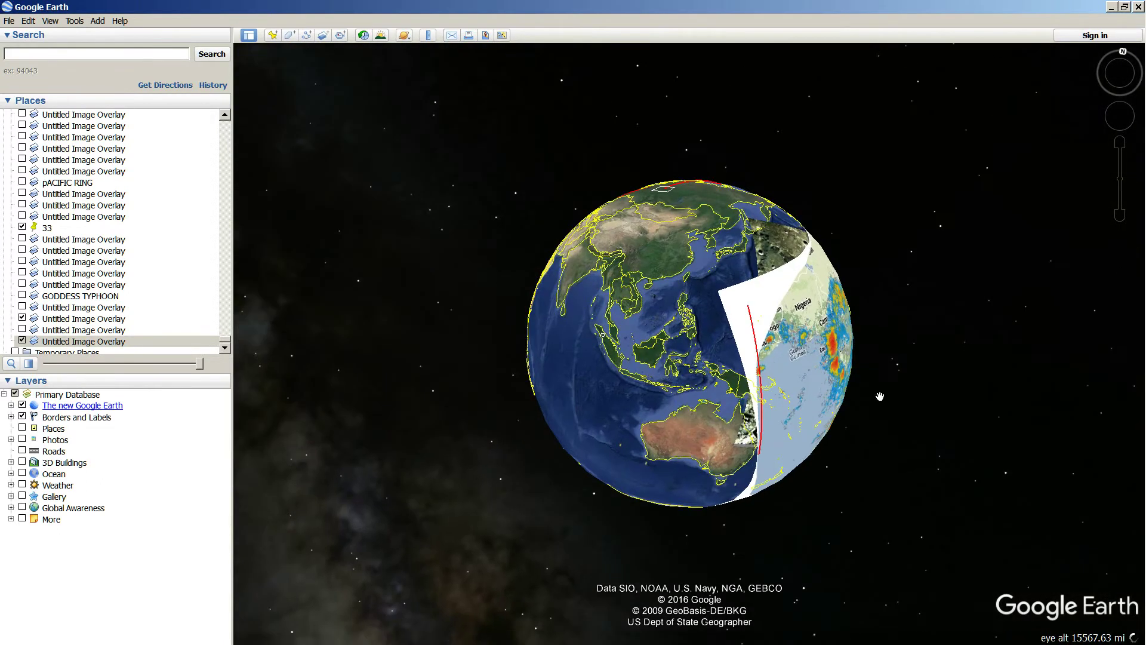
{"action": "left_click_drag", "start_coordinate": [823, 381], "coordinate": [767, 380]}
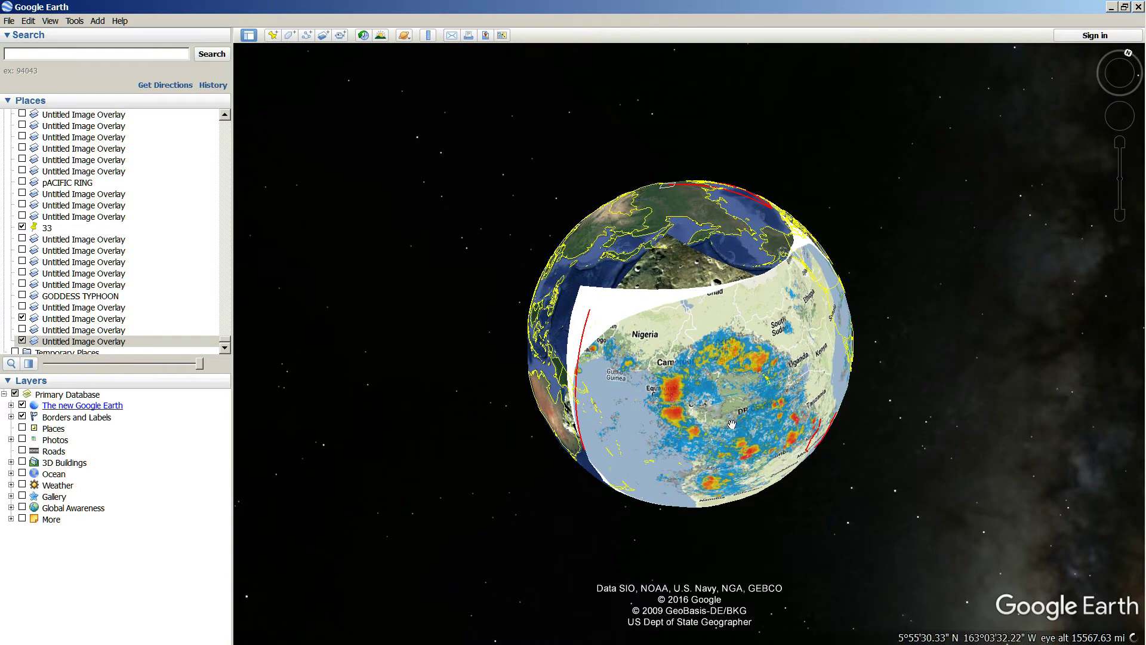
{"action": "left_click_drag", "start_coordinate": [732, 424], "coordinate": [675, 393]}
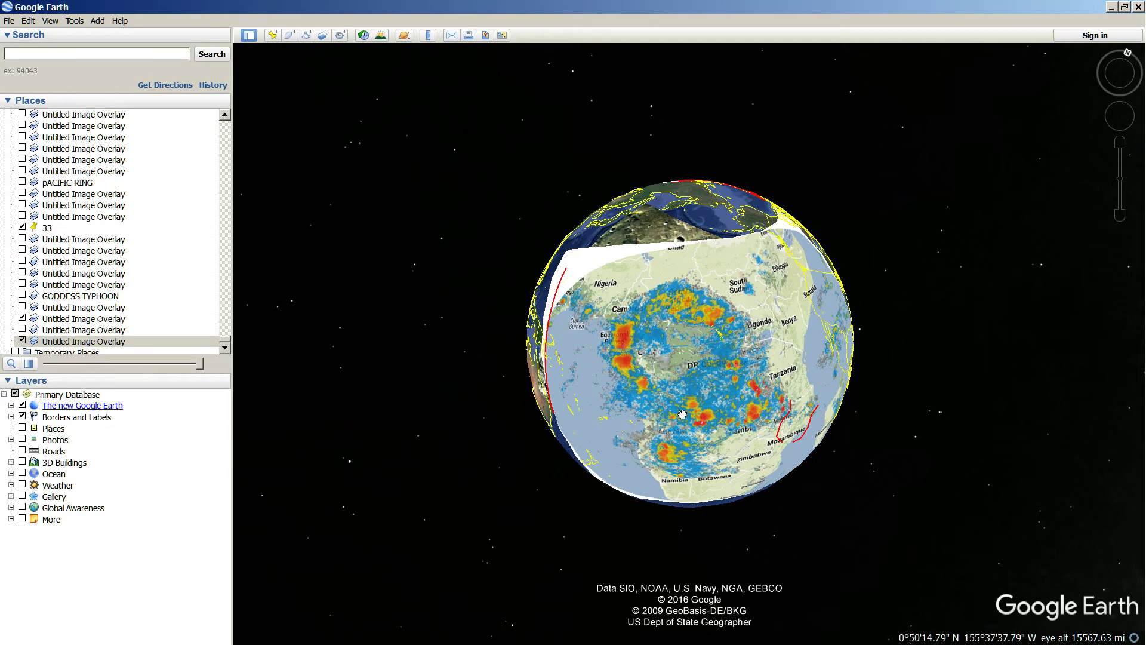
{"action": "scroll", "coordinate": [683, 413], "scroll_direction": "up", "scroll_amount": 3}
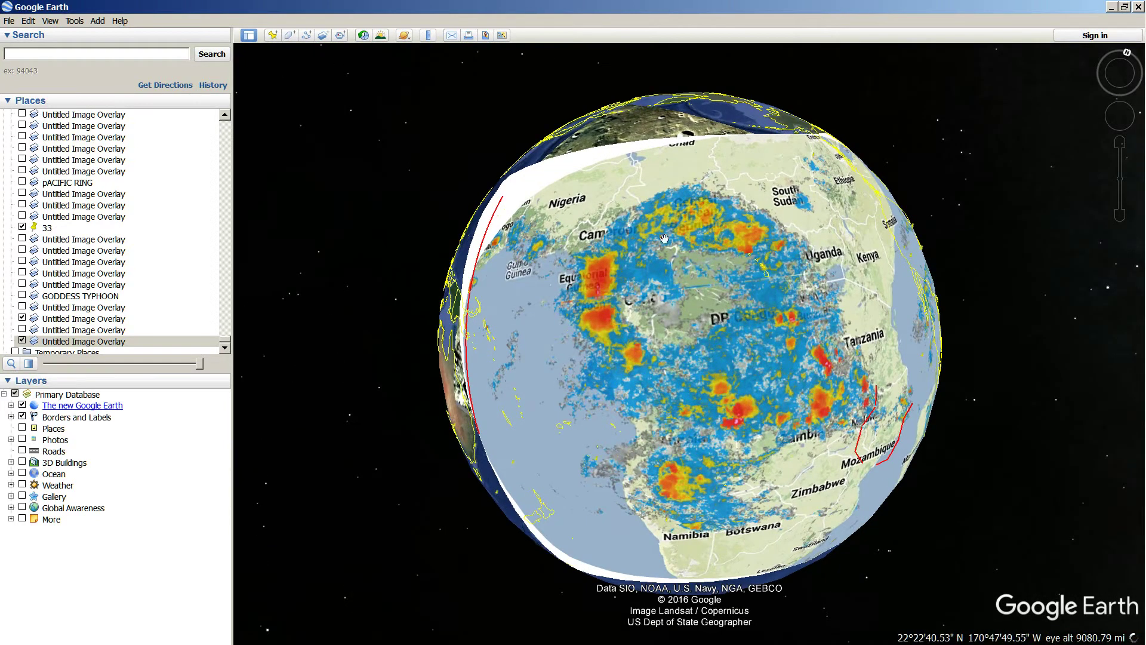
{"action": "left_click_drag", "start_coordinate": [663, 299], "coordinate": [680, 295]}
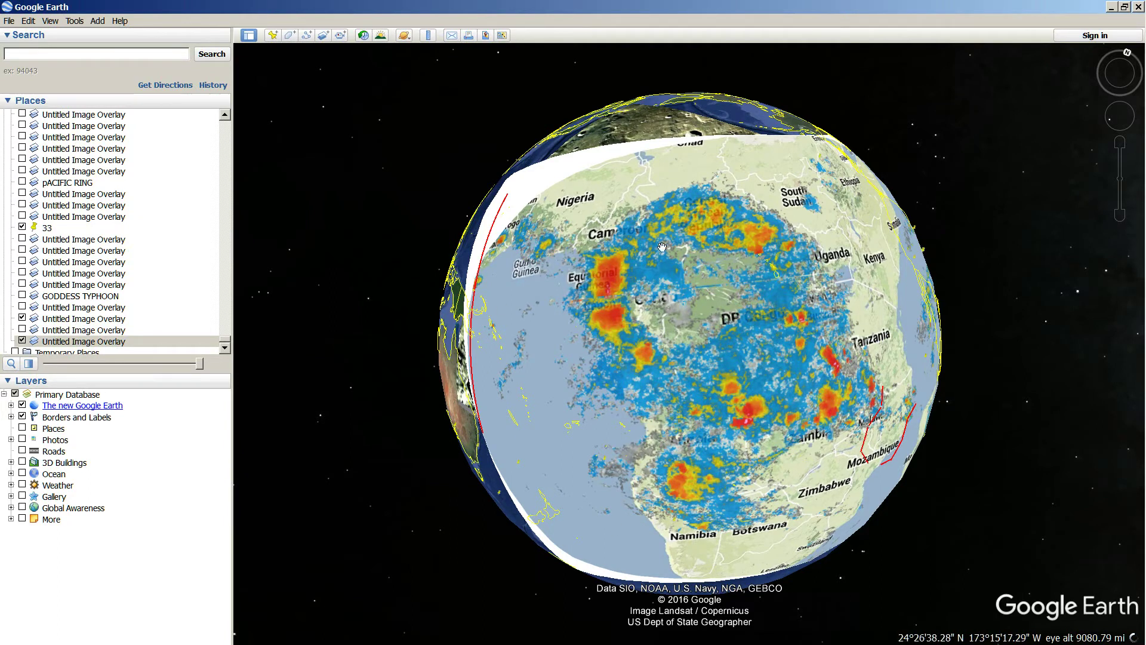
{"action": "scroll", "coordinate": [747, 309], "scroll_direction": "down", "scroll_amount": 3}
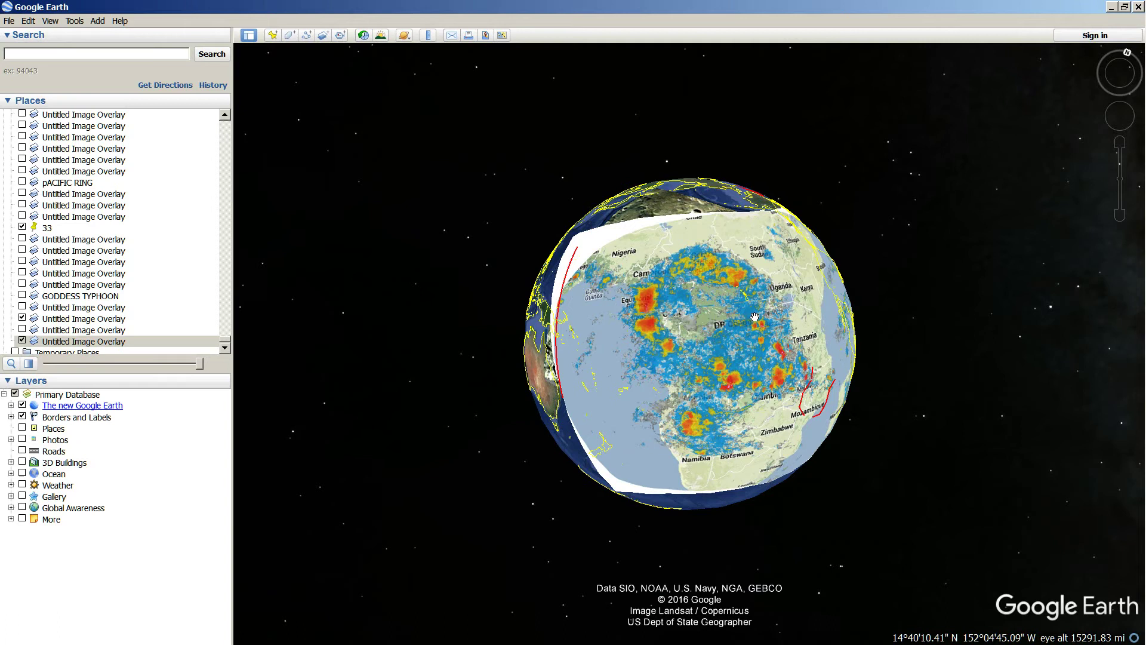
{"action": "left_click_drag", "start_coordinate": [754, 316], "coordinate": [749, 346]}
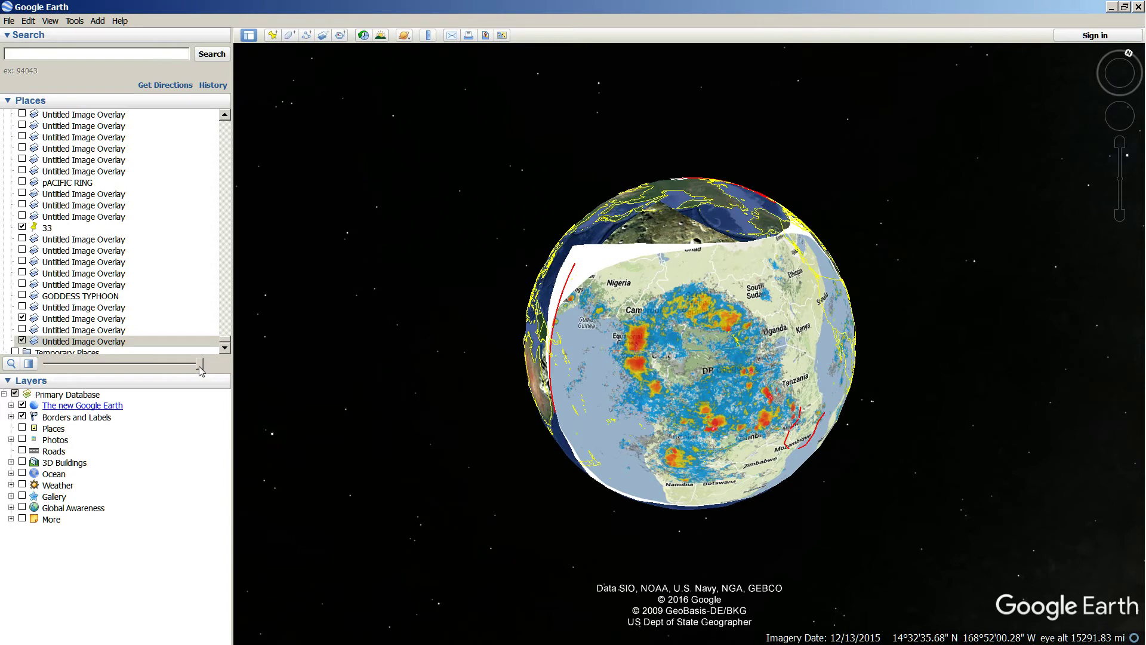
Step: Fade the weather overlay out and back to full opacity several times to compare the terrain beneath
{"action": "mouse_move", "coordinate": [200, 364]}
{"action": "left_mouse_down"}
{"action": "mouse_move", "coordinate": [51, 366]}
{"action": "mouse_move", "coordinate": [226, 373]}
{"action": "mouse_move", "coordinate": [55, 366]}
{"action": "mouse_move", "coordinate": [213, 369]}
{"action": "mouse_move", "coordinate": [130, 366]}
{"action": "mouse_move", "coordinate": [199, 364]}
{"action": "left_mouse_up"}
{"action": "double_click", "coordinate": [577, 375]}
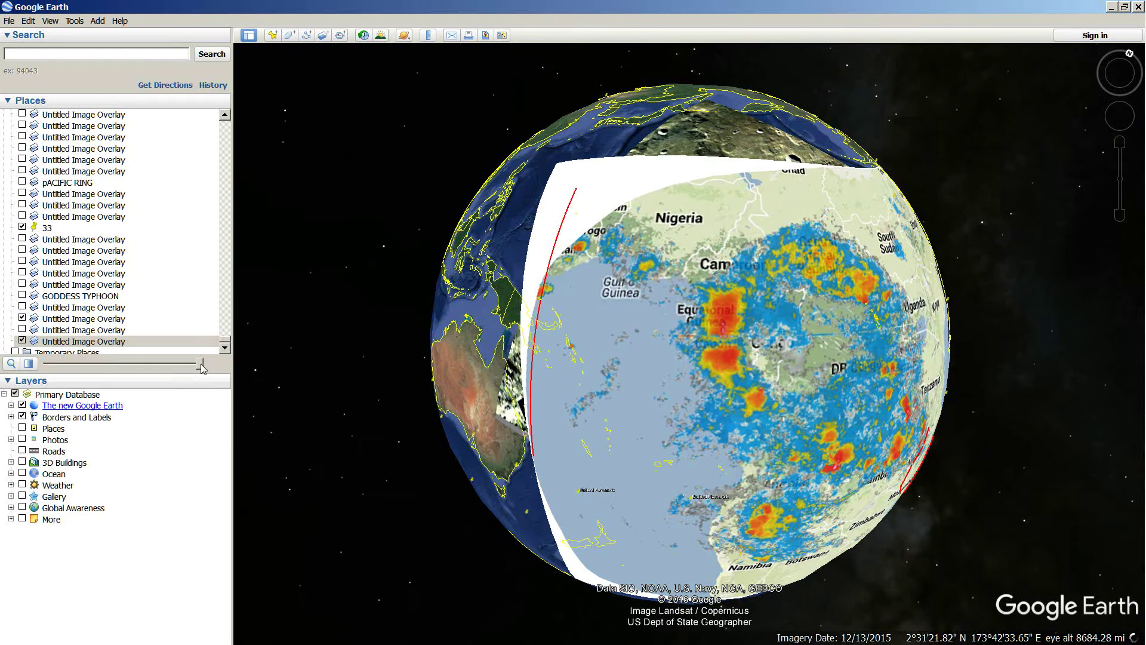
{"action": "mouse_move", "coordinate": [200, 365]}
{"action": "left_mouse_down"}
{"action": "mouse_move", "coordinate": [47, 365]}
{"action": "mouse_move", "coordinate": [200, 365]}
{"action": "mouse_move", "coordinate": [27, 377]}
{"action": "mouse_move", "coordinate": [185, 375]}
{"action": "mouse_move", "coordinate": [27, 377]}
{"action": "mouse_move", "coordinate": [170, 375]}
{"action": "mouse_move", "coordinate": [42, 375]}
{"action": "mouse_move", "coordinate": [142, 365]}
{"action": "mouse_move", "coordinate": [44, 366]}
{"action": "mouse_move", "coordinate": [199, 363]}
{"action": "left_mouse_up"}
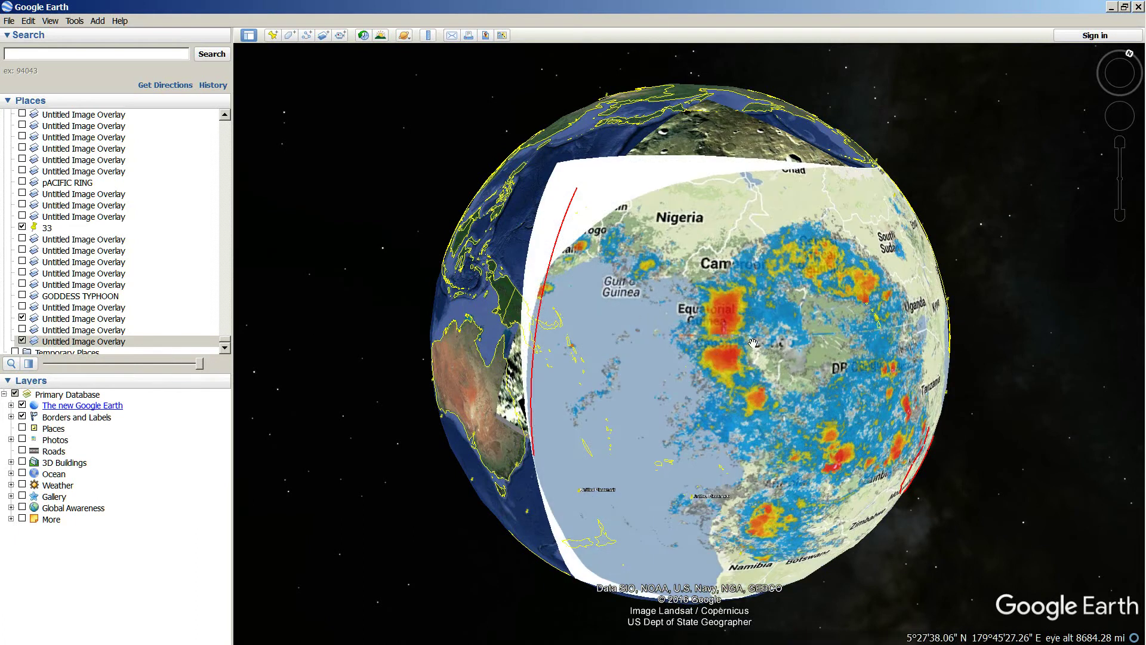
{"action": "scroll", "coordinate": [706, 345], "scroll_direction": "up", "scroll_amount": 3}
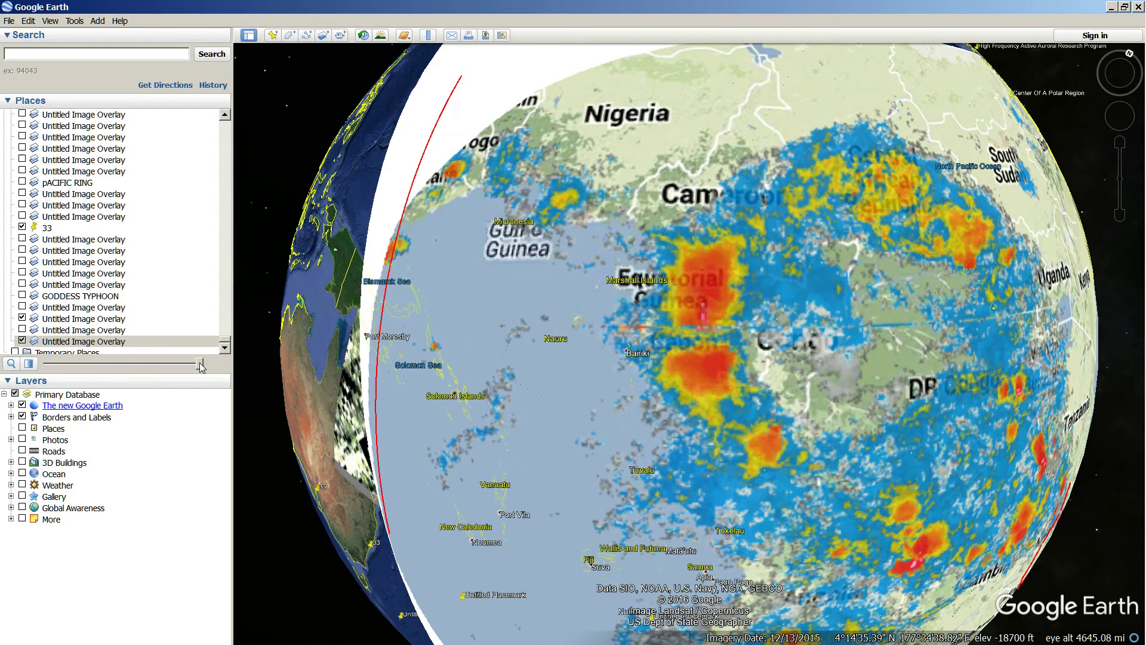
{"action": "left_click_drag", "start_coordinate": [200, 366], "coordinate": [251, 342]}
{"action": "scroll", "coordinate": [793, 355], "scroll_direction": "up", "scroll_amount": 4}
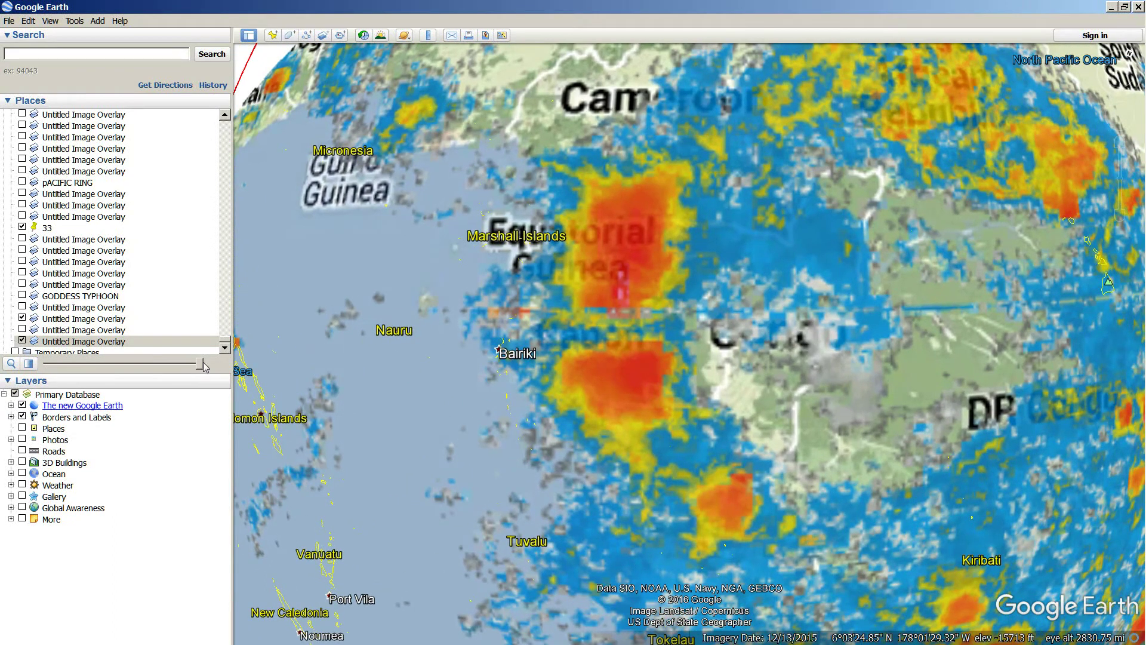
{"action": "mouse_move", "coordinate": [200, 365]}
{"action": "left_mouse_down"}
{"action": "mouse_move", "coordinate": [48, 363]}
{"action": "mouse_move", "coordinate": [200, 363]}
{"action": "mouse_move", "coordinate": [105, 360]}
{"action": "mouse_move", "coordinate": [197, 363]}
{"action": "mouse_move", "coordinate": [119, 363]}
{"action": "mouse_move", "coordinate": [90, 350]}
{"action": "mouse_move", "coordinate": [179, 358]}
{"action": "mouse_move", "coordinate": [53, 358]}
{"action": "mouse_move", "coordinate": [262, 341]}
{"action": "mouse_move", "coordinate": [101, 352]}
{"action": "mouse_move", "coordinate": [197, 352]}
{"action": "mouse_move", "coordinate": [48, 348]}
{"action": "mouse_move", "coordinate": [199, 358]}
{"action": "left_mouse_up"}
Step: Spin the globe around and back until Central and Southern Africa is centred
{"action": "scroll", "coordinate": [685, 328], "scroll_direction": "down", "scroll_amount": 5}
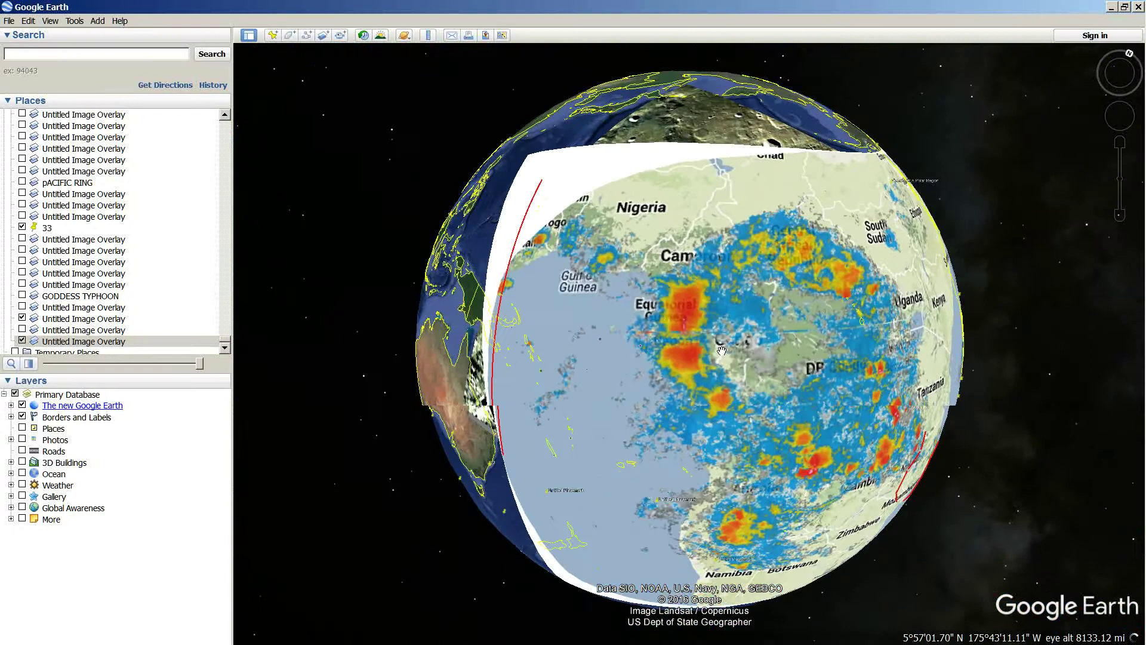
{"action": "left_click_drag", "start_coordinate": [842, 362], "coordinate": [488, 386]}
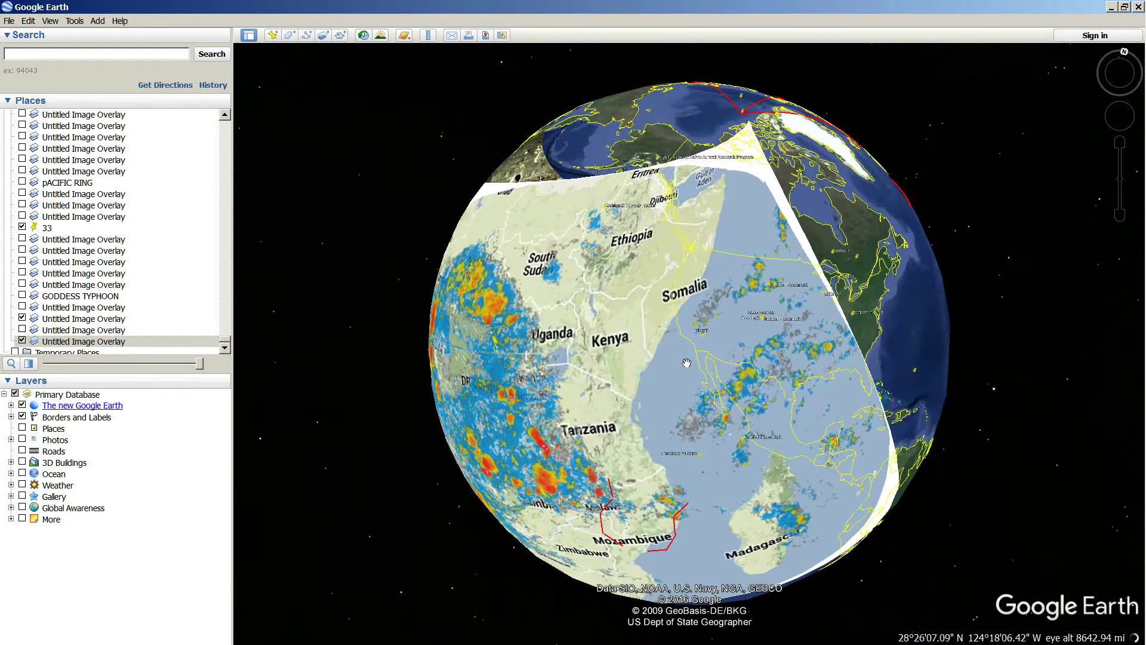
{"action": "left_click_drag", "start_coordinate": [749, 416], "coordinate": [467, 208]}
{"action": "left_click_drag", "start_coordinate": [756, 193], "coordinate": [473, 388]}
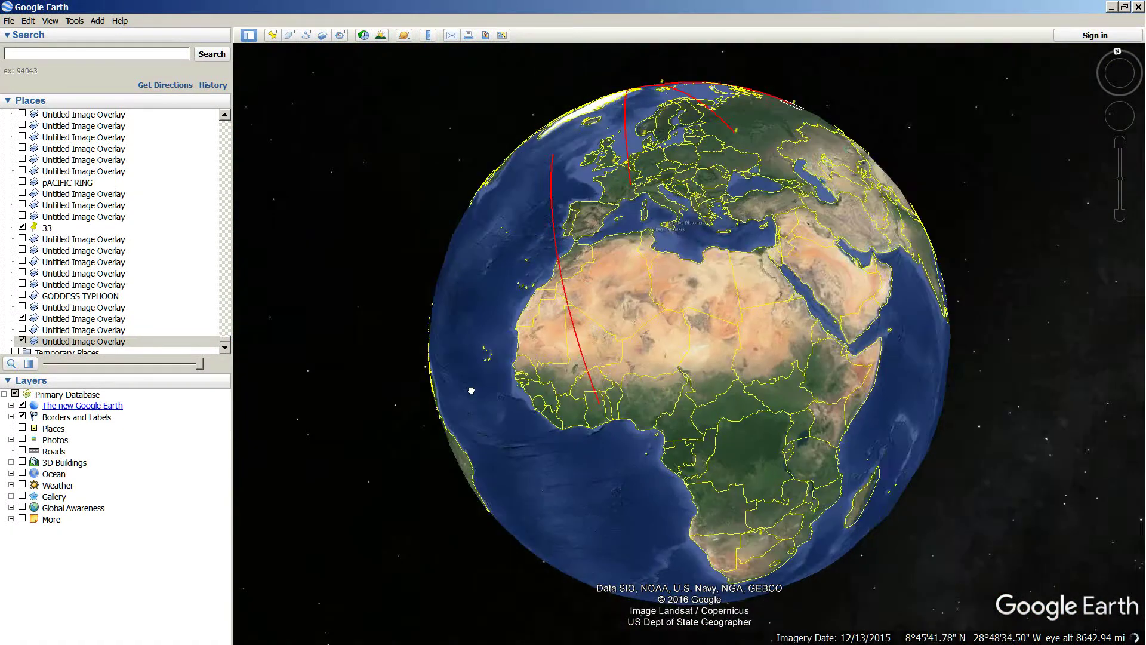
{"action": "left_click_drag", "start_coordinate": [704, 445], "coordinate": [734, 378]}
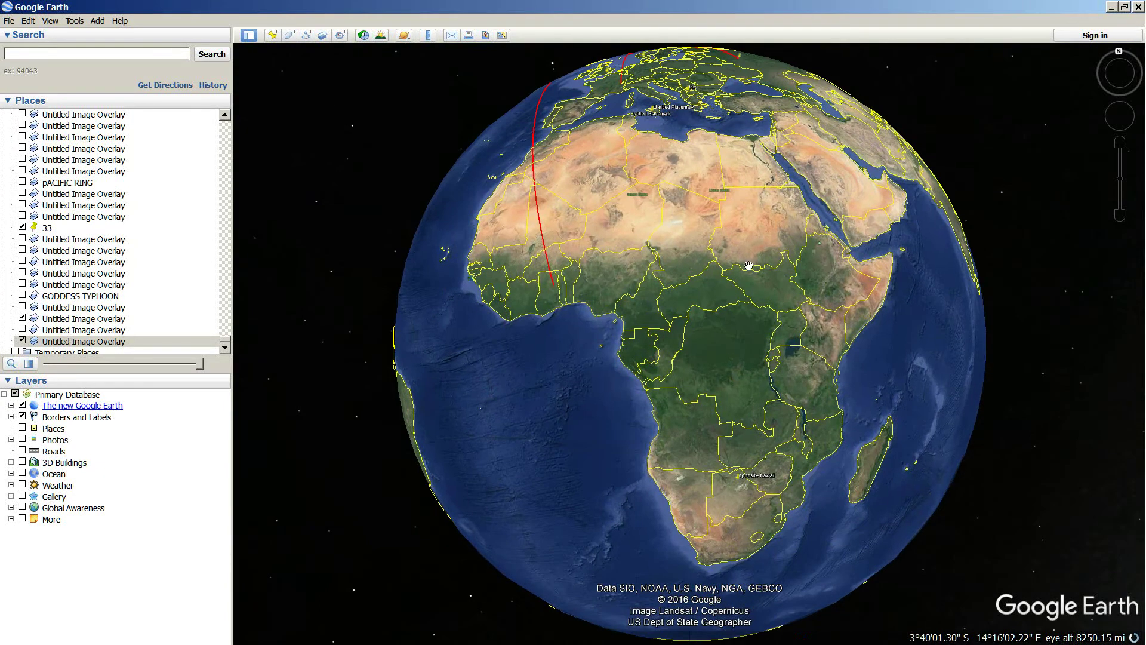
Step: Zoom in on the Congo basin near Brazzaville and Kinshasa and bring the red river line into view
{"action": "scroll", "coordinate": [530, 232], "scroll_direction": "up", "scroll_amount": 2}
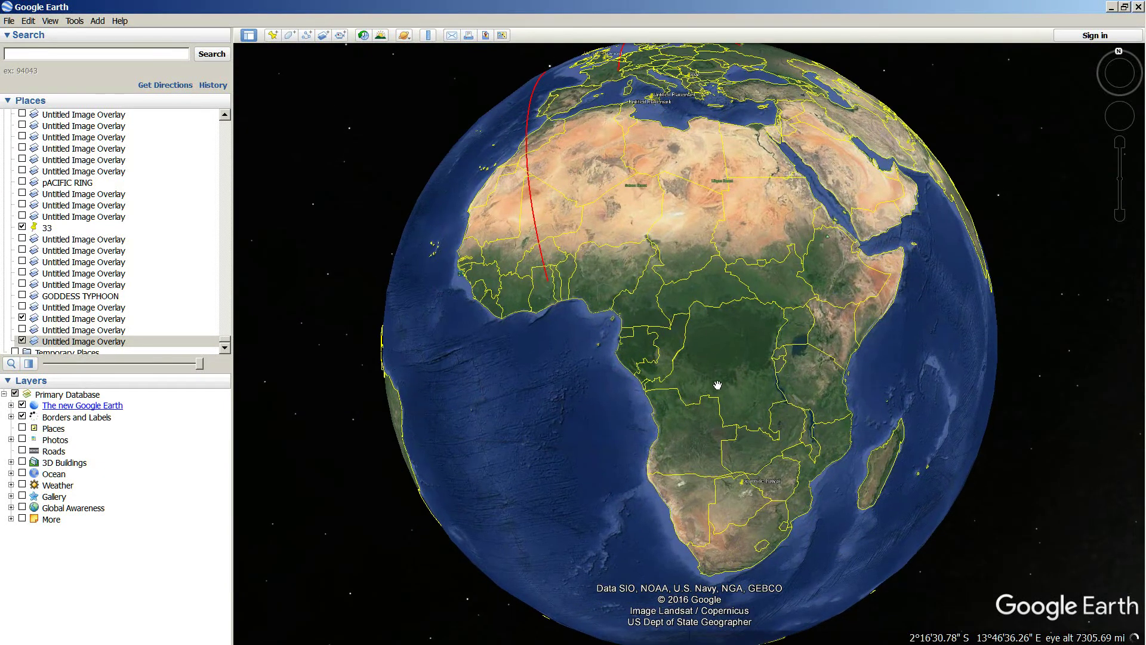
{"action": "scroll", "coordinate": [687, 400], "scroll_direction": "up", "scroll_amount": 3}
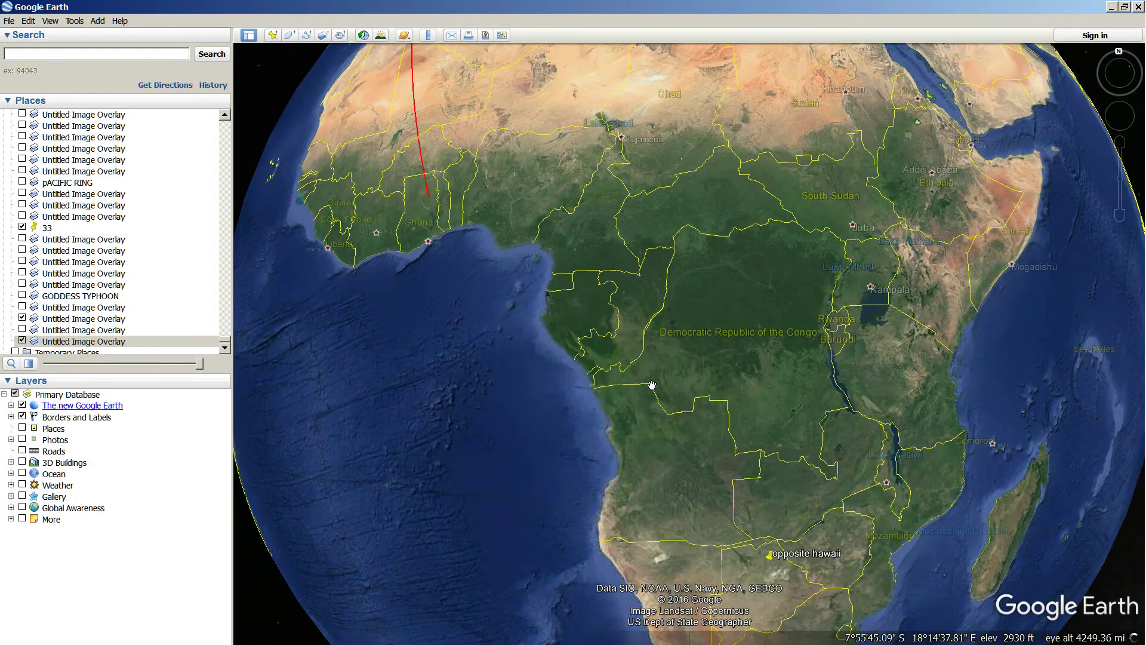
{"action": "scroll", "coordinate": [652, 385], "scroll_direction": "up", "scroll_amount": 4}
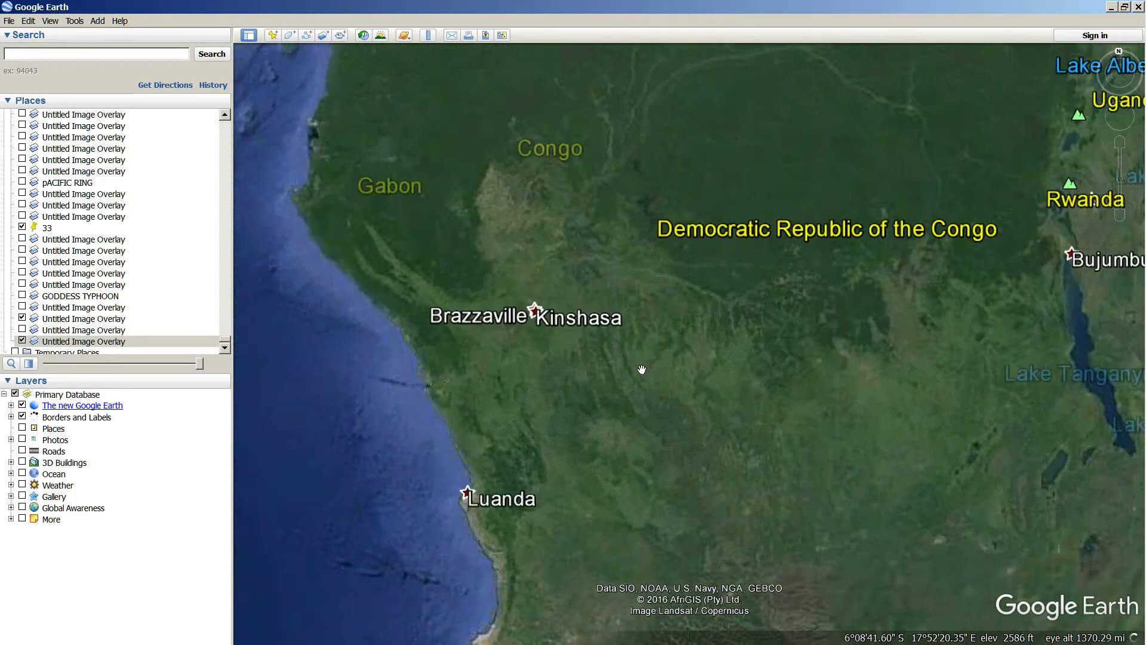
{"action": "scroll", "coordinate": [642, 369], "scroll_direction": "up", "scroll_amount": 2}
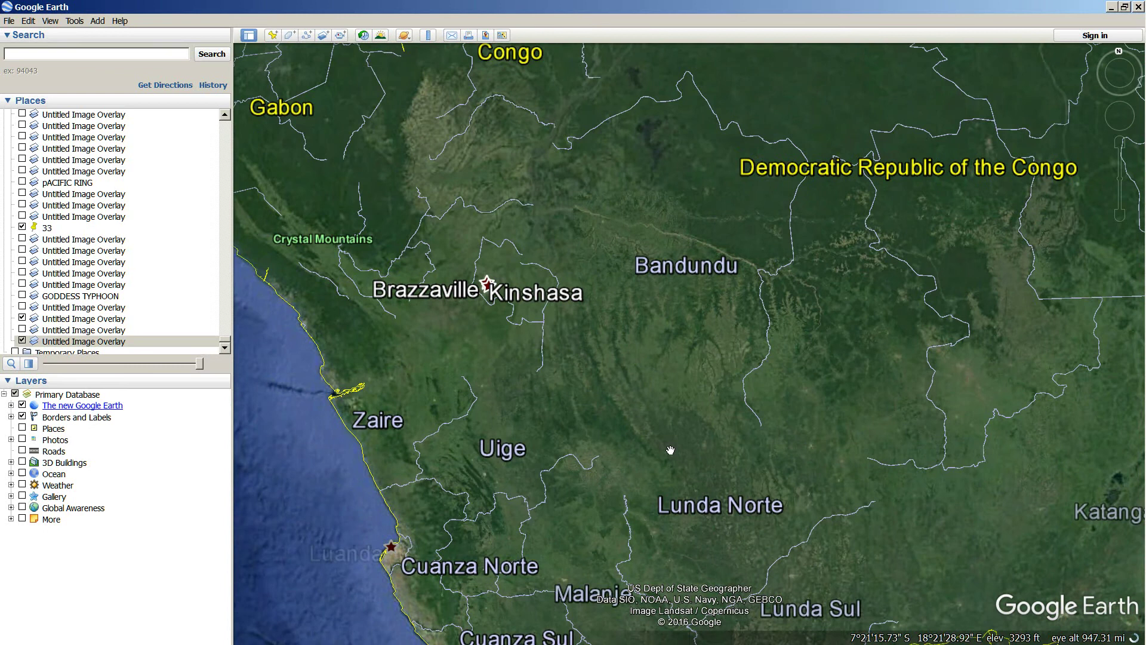
{"action": "left_click_drag", "start_coordinate": [662, 386], "coordinate": [662, 547]}
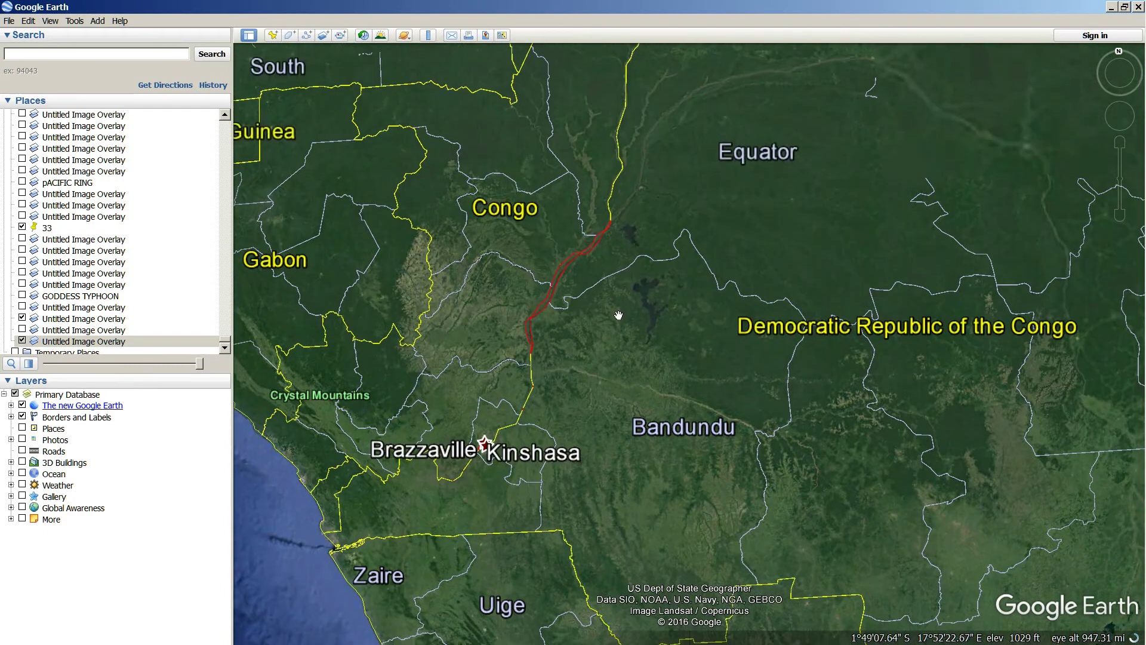
Step: Zoom and pan along the Congo river, looking toward Mbandaka and southern DR Congo
{"action": "scroll", "coordinate": [618, 315], "scroll_direction": "up", "scroll_amount": 4}
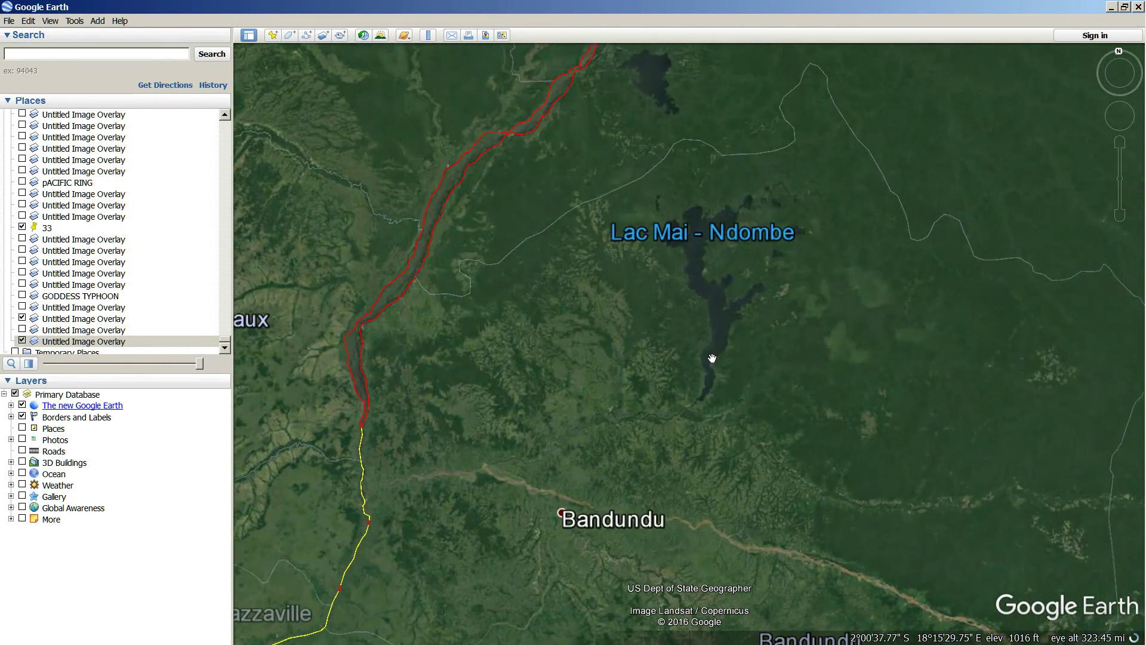
{"action": "left_click_drag", "start_coordinate": [626, 352], "coordinate": [546, 473]}
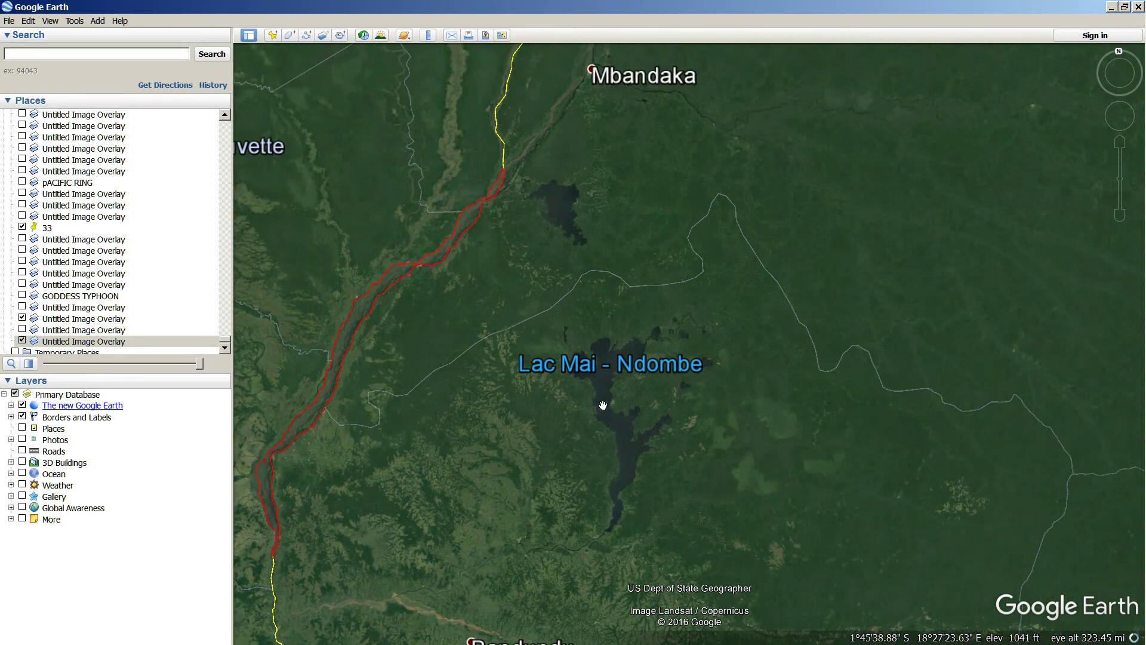
{"action": "scroll", "coordinate": [638, 458], "scroll_direction": "down", "scroll_amount": 3}
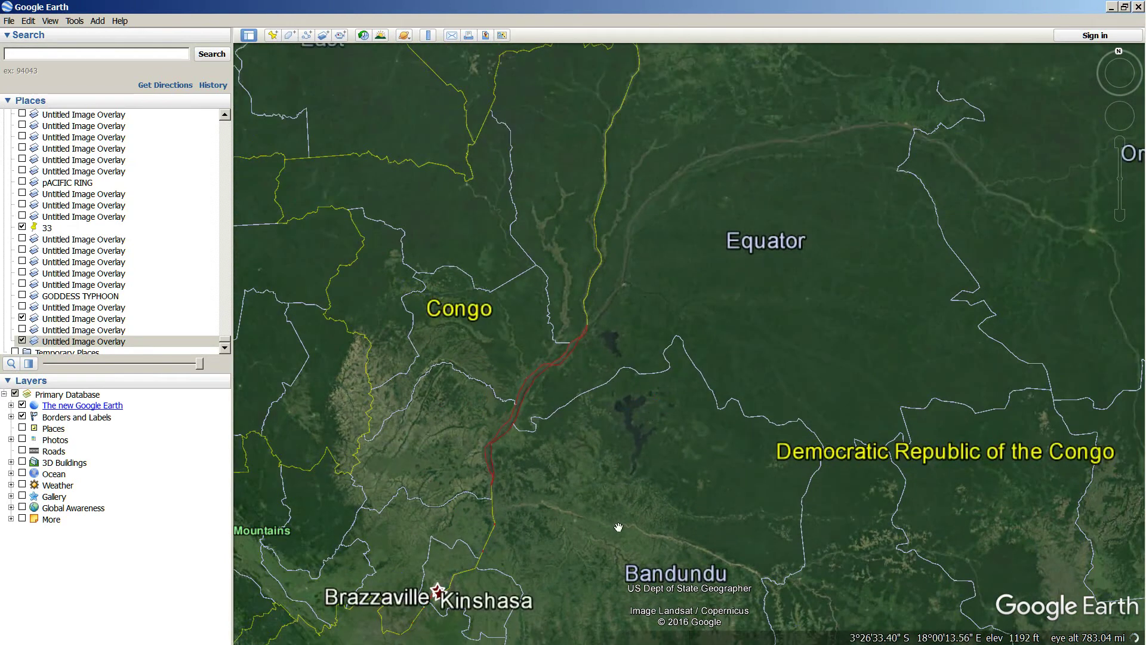
{"action": "scroll", "coordinate": [636, 499], "scroll_direction": "down", "scroll_amount": 2}
{"action": "left_click_drag", "start_coordinate": [637, 499], "coordinate": [585, 420]}
{"action": "scroll", "coordinate": [585, 419], "scroll_direction": "down", "scroll_amount": 2}
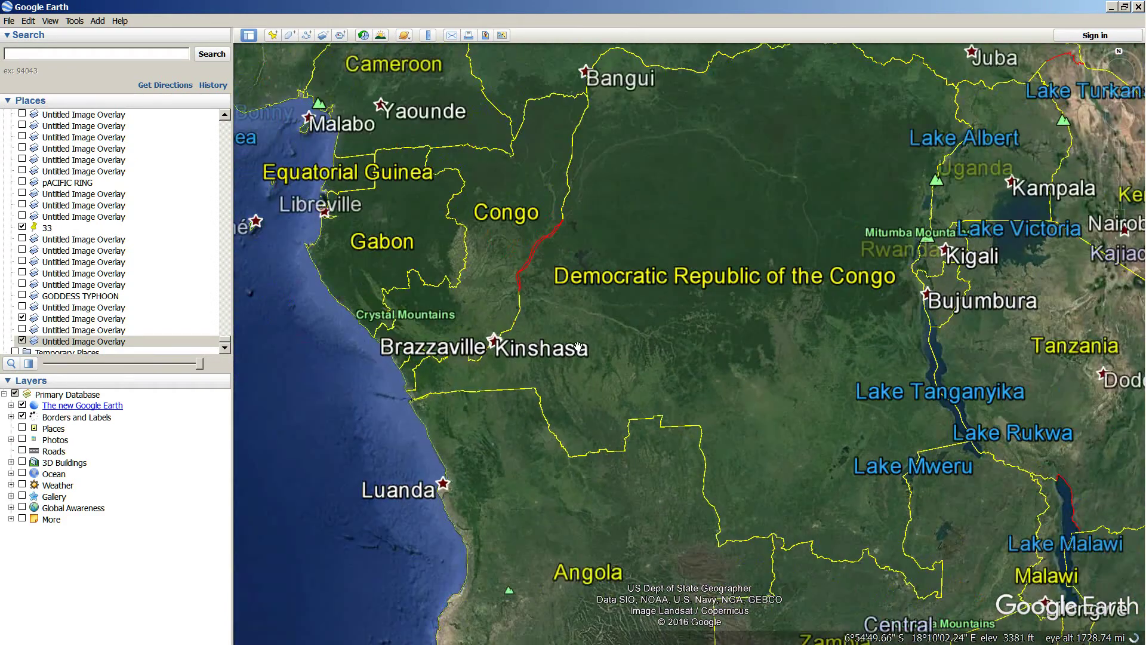
Step: Recentre on Congo and zoom in until Plateaux and Lac Mai-Ndombe flank the red river line
{"action": "left_click_drag", "start_coordinate": [496, 203], "coordinate": [525, 397]}
{"action": "scroll", "coordinate": [555, 511], "scroll_direction": "up", "scroll_amount": 3}
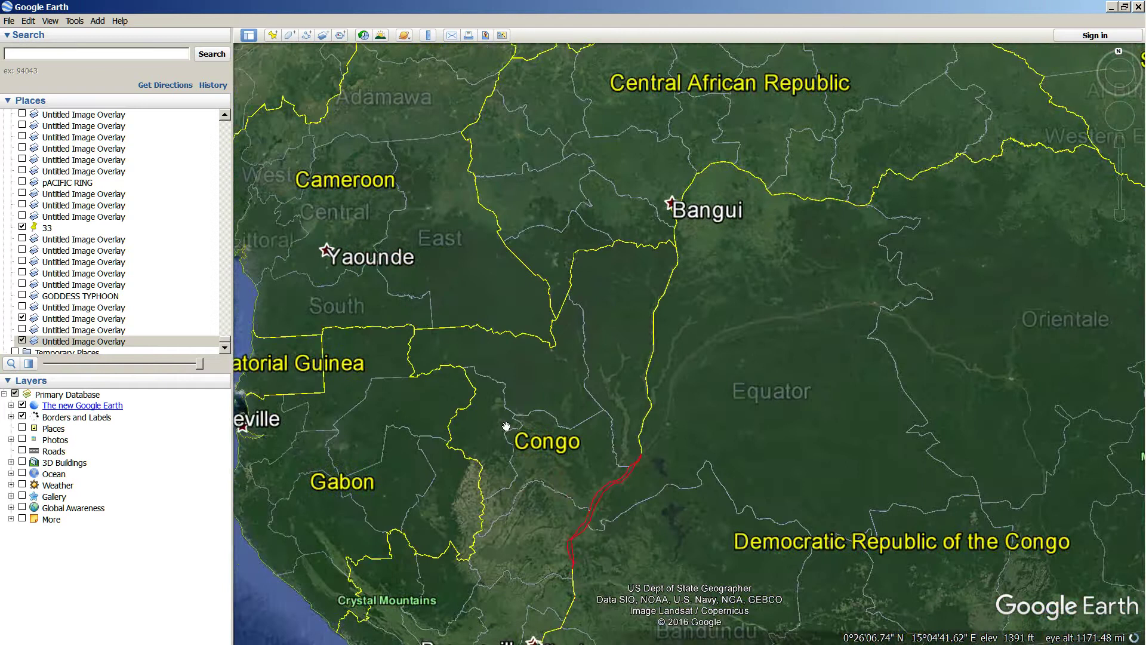
{"action": "left_click_drag", "start_coordinate": [555, 510], "coordinate": [550, 492]}
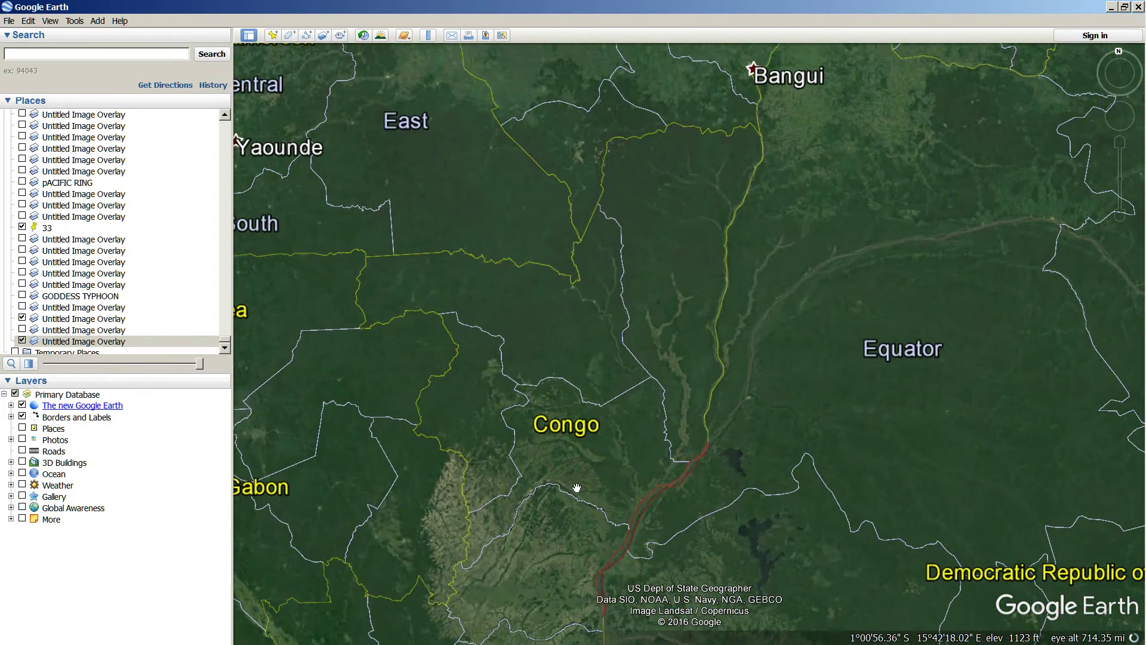
{"action": "scroll", "coordinate": [577, 488], "scroll_direction": "up", "scroll_amount": 1}
{"action": "scroll", "coordinate": [555, 478], "scroll_direction": "up", "scroll_amount": 3}
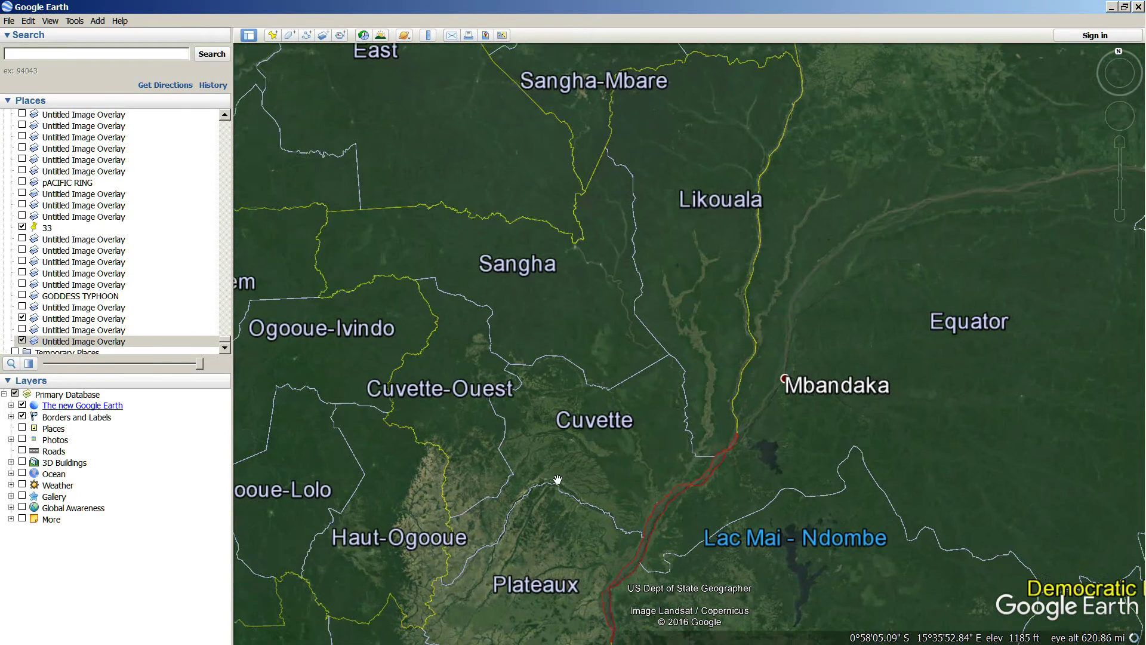
{"action": "left_click_drag", "start_coordinate": [542, 527], "coordinate": [605, 253]}
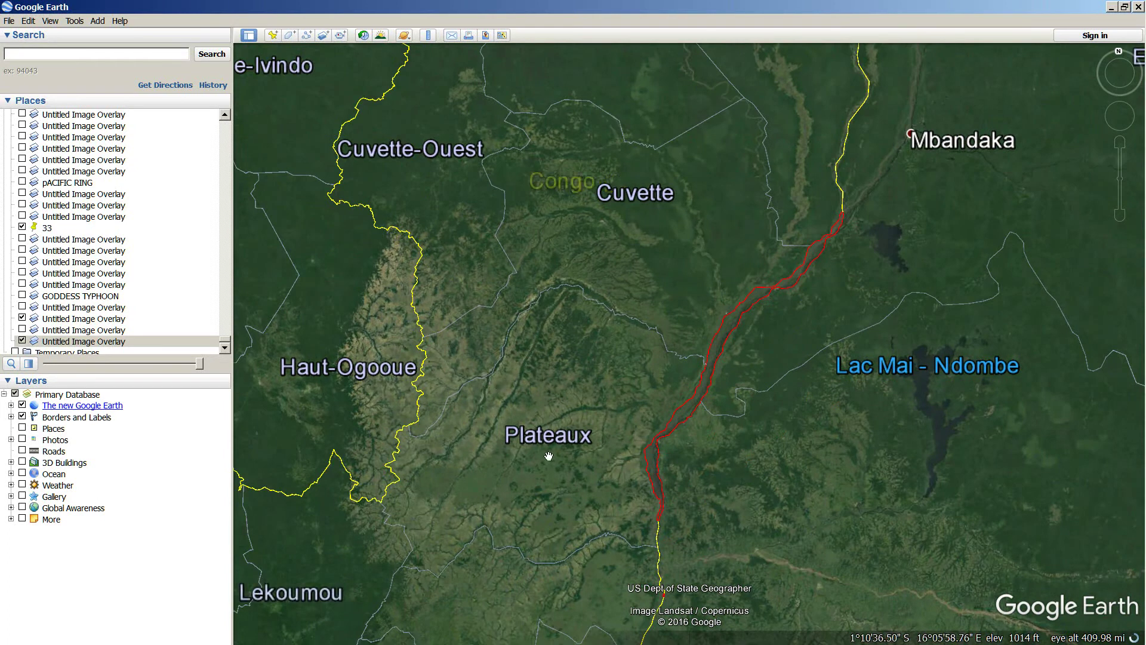
Step: Zoom in briefly near Plateaux, then zoom out until the whole-Africa globe shows the red line toward Togo
{"action": "scroll", "coordinate": [559, 331], "scroll_direction": "up", "scroll_amount": 1}
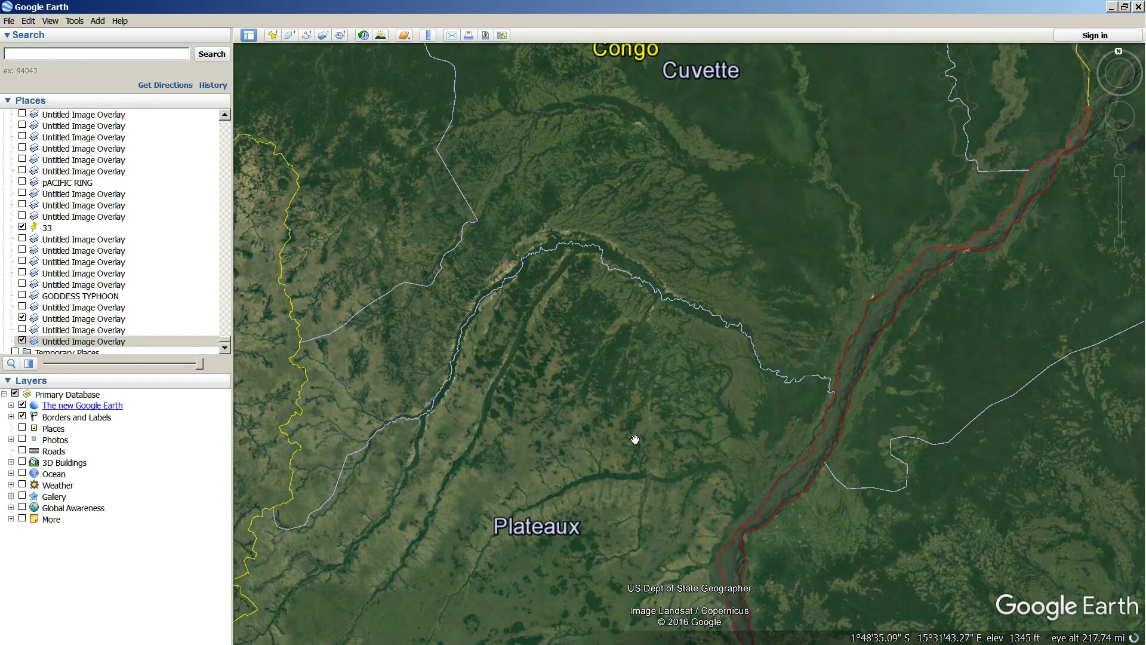
{"action": "scroll", "coordinate": [605, 437], "scroll_direction": "down", "scroll_amount": 2}
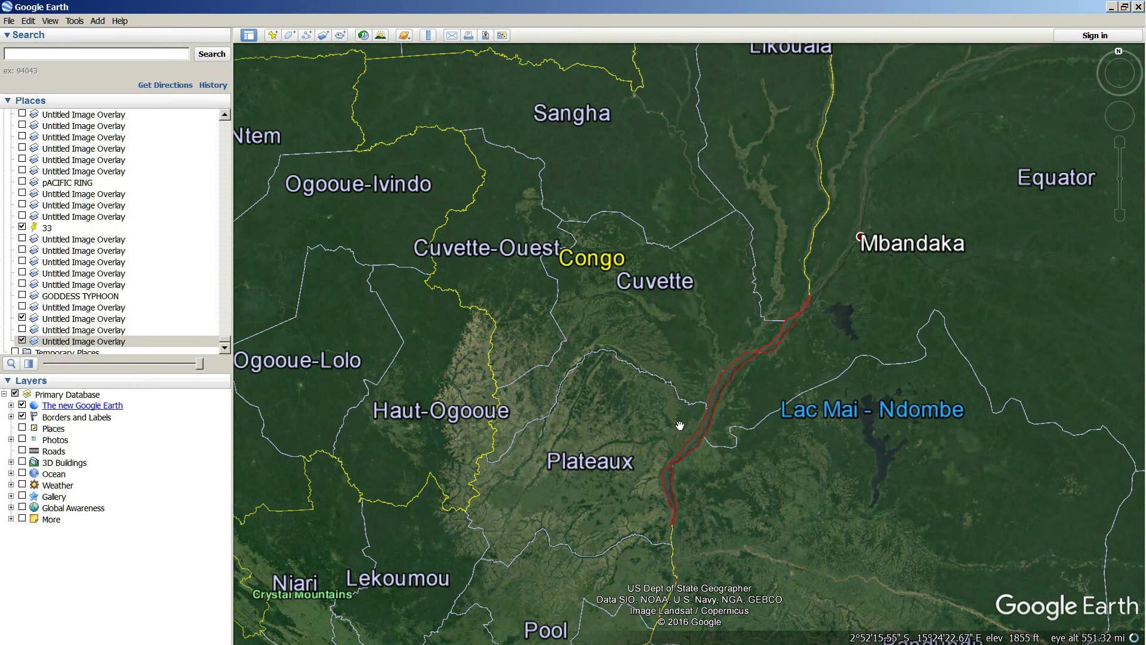
{"action": "scroll", "coordinate": [560, 464], "scroll_direction": "down", "scroll_amount": 3}
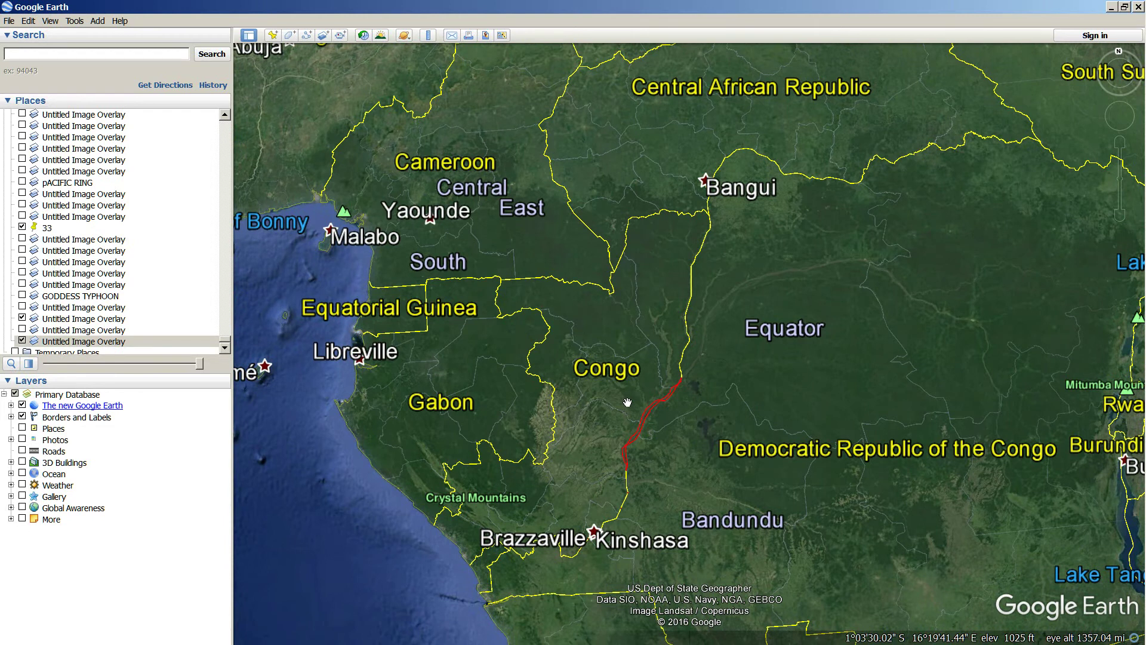
{"action": "scroll", "coordinate": [583, 434], "scroll_direction": "up", "scroll_amount": 3}
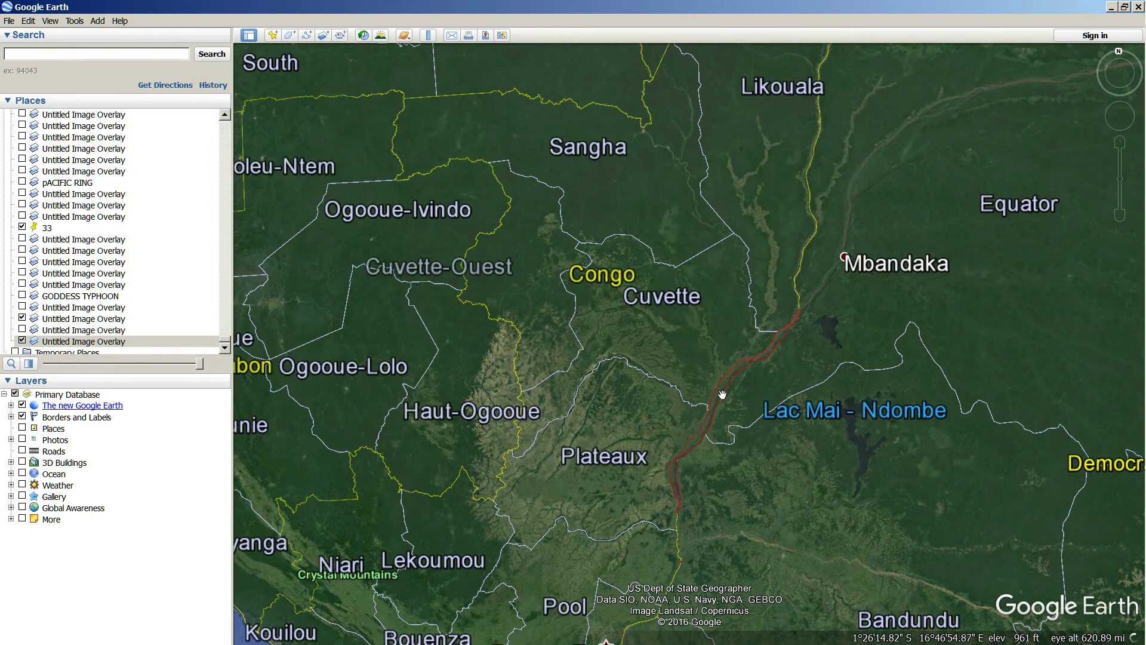
{"action": "scroll", "coordinate": [722, 396], "scroll_direction": "down", "scroll_amount": 5}
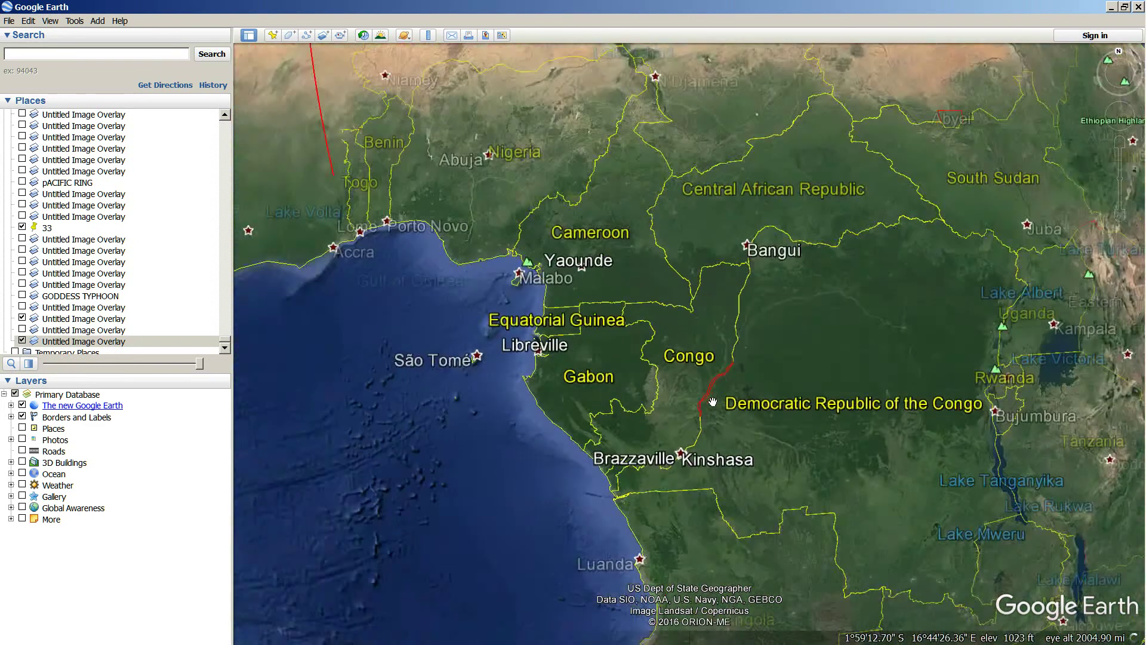
{"action": "scroll", "coordinate": [712, 401], "scroll_direction": "down", "scroll_amount": 3}
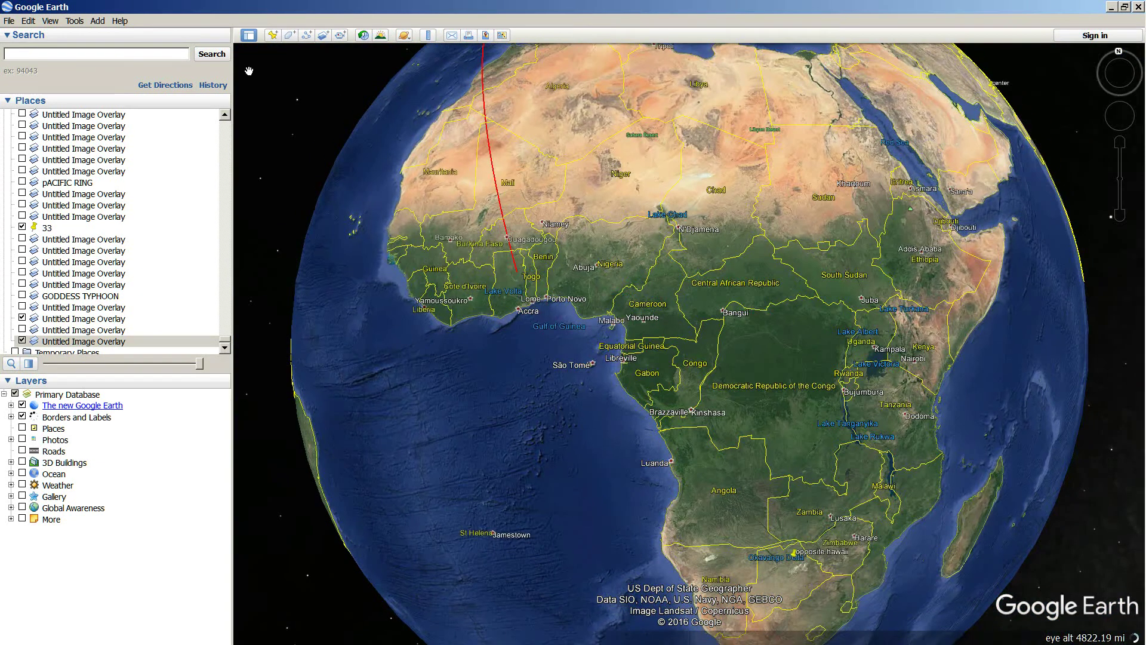
Step: Spin the globe west and zoom out until the radar overlay is centred over Central Africa
{"action": "mouse_move", "coordinate": [1143, 145]}
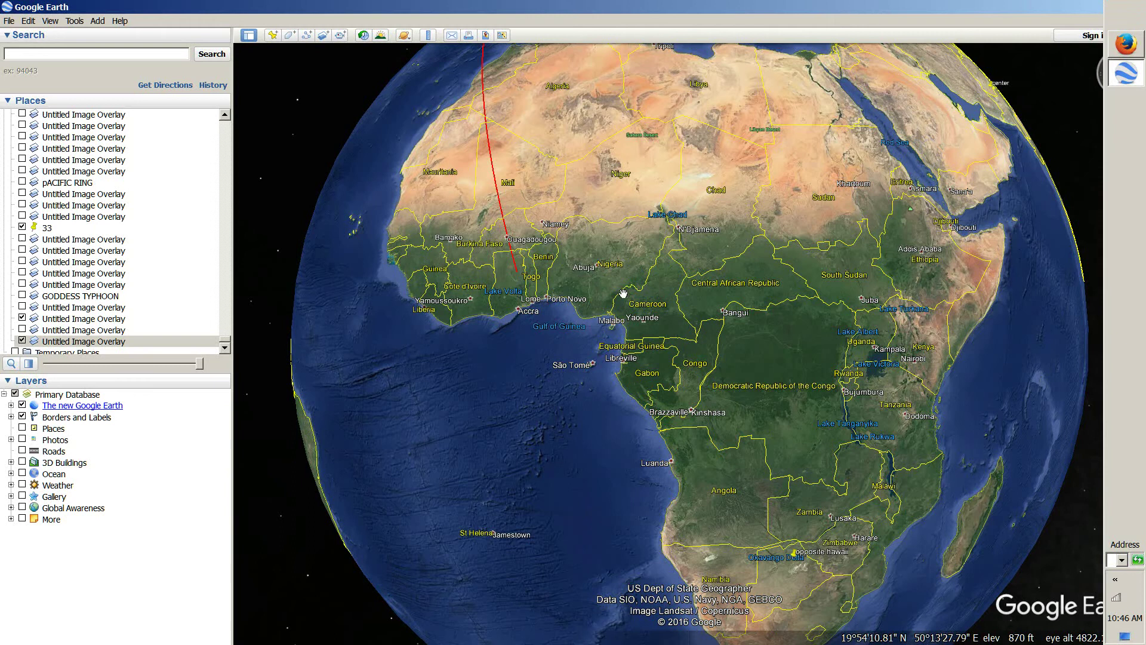
{"action": "left_click_drag", "start_coordinate": [378, 366], "coordinate": [734, 402]}
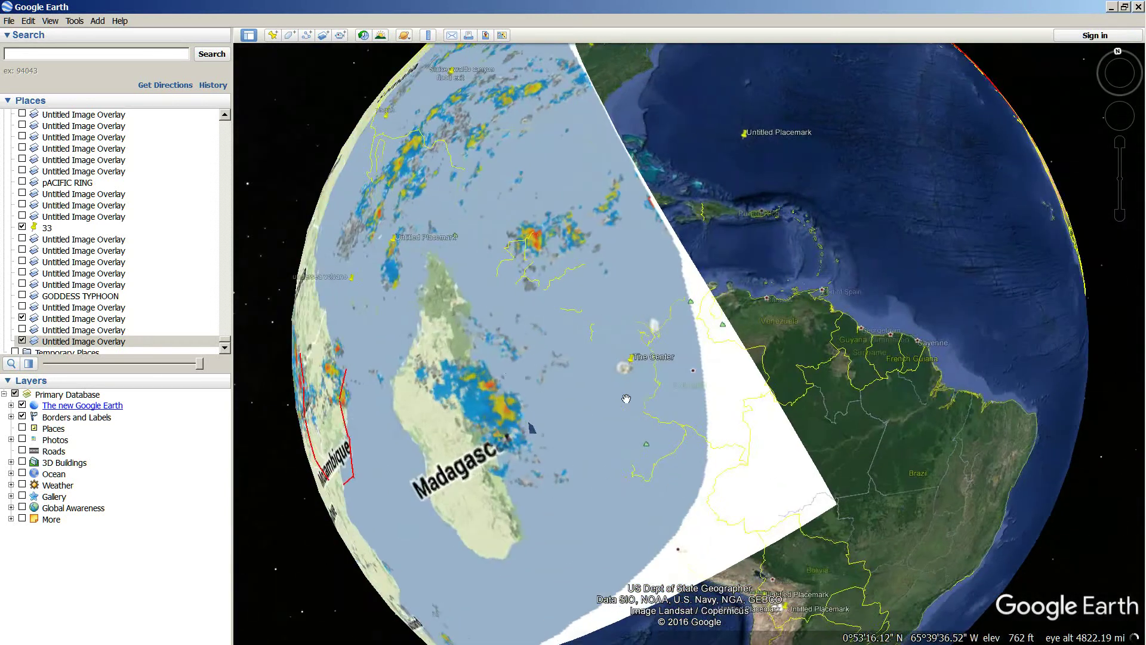
{"action": "scroll", "coordinate": [621, 396], "scroll_direction": "down", "scroll_amount": 3}
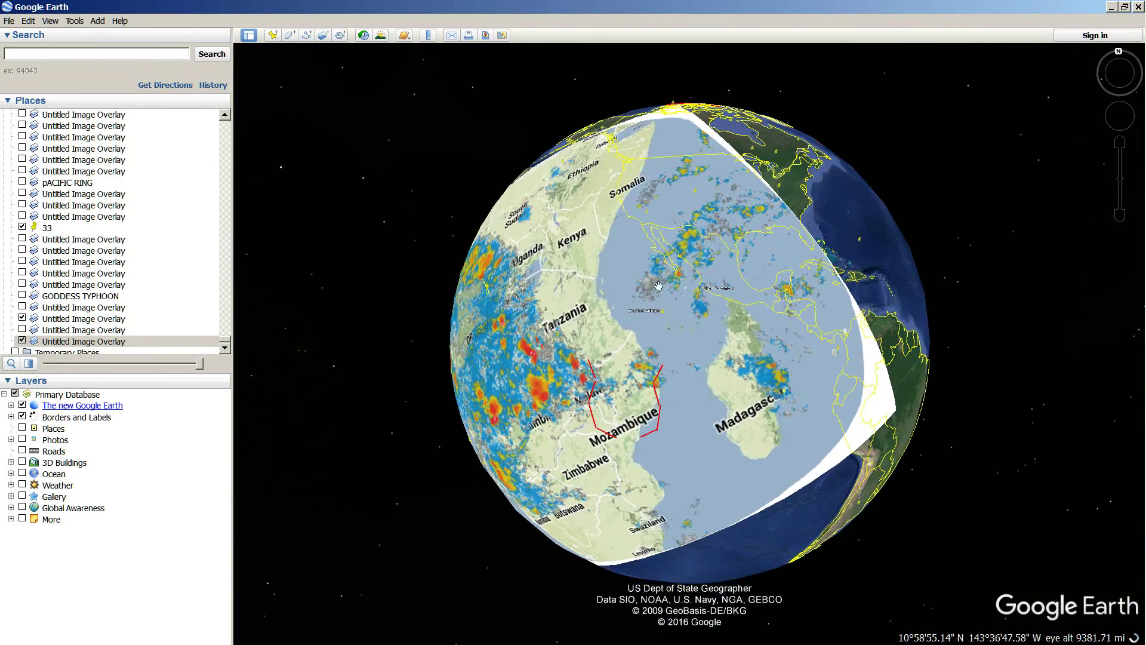
{"action": "left_click_drag", "start_coordinate": [513, 337], "coordinate": [704, 261]}
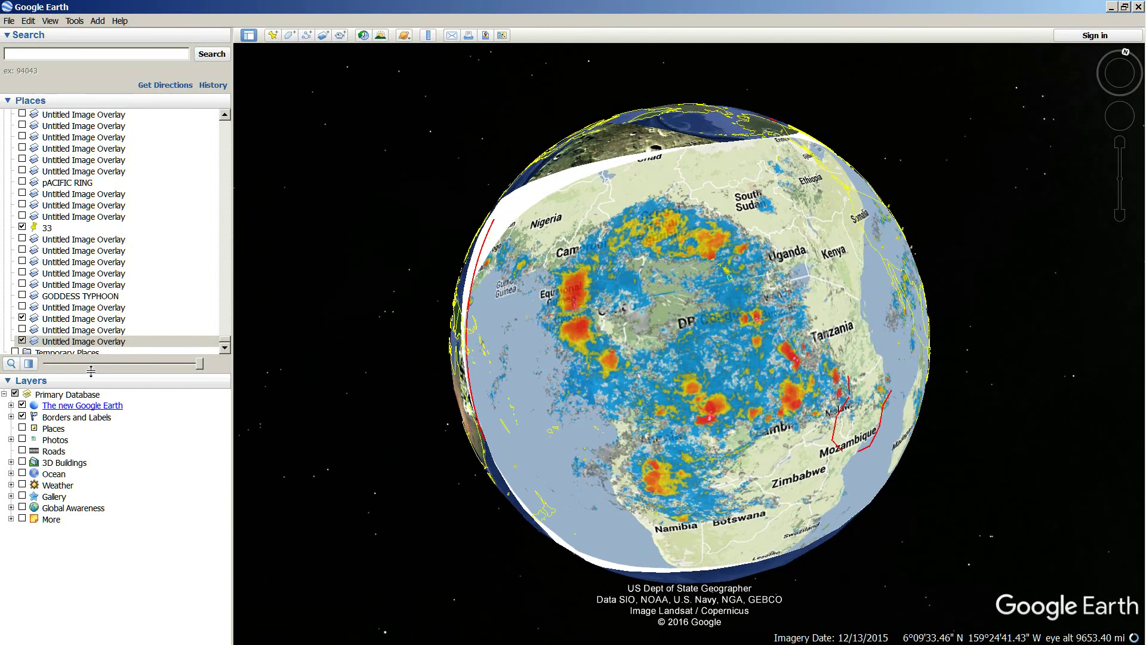
{"action": "left_click", "coordinate": [100, 340]}
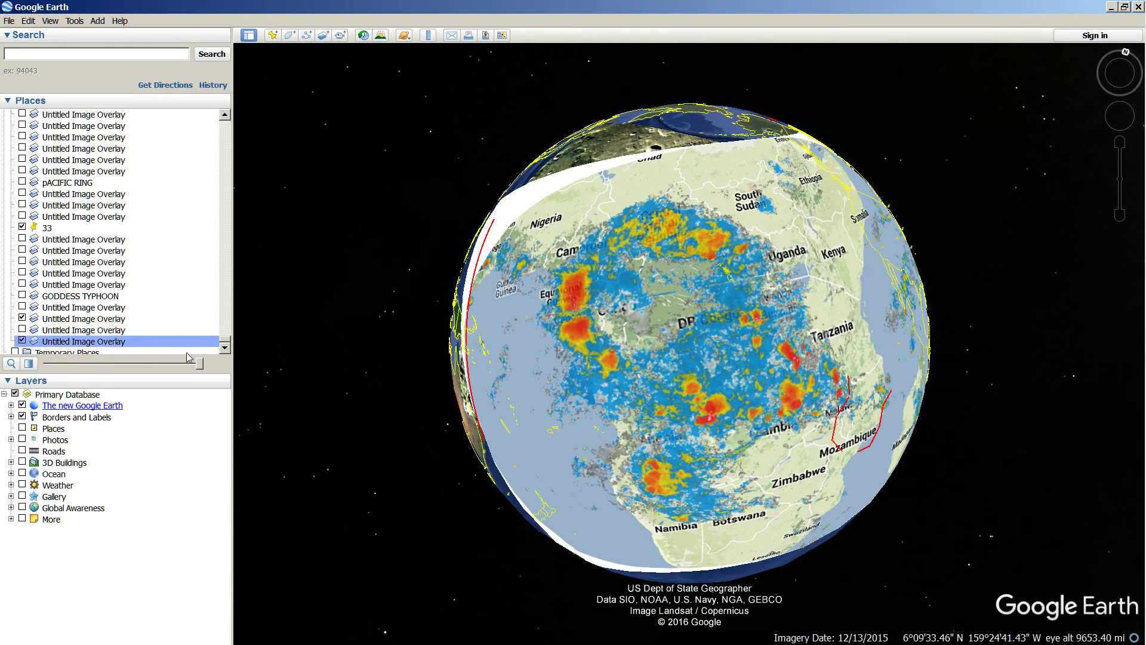
{"action": "mouse_move", "coordinate": [200, 368]}
{"action": "left_mouse_down"}
{"action": "mouse_move", "coordinate": [33, 371]}
{"action": "mouse_move", "coordinate": [226, 380]}
{"action": "mouse_move", "coordinate": [45, 375]}
{"action": "mouse_move", "coordinate": [197, 367]}
{"action": "mouse_move", "coordinate": [46, 363]}
{"action": "mouse_move", "coordinate": [199, 363]}
{"action": "left_mouse_up"}
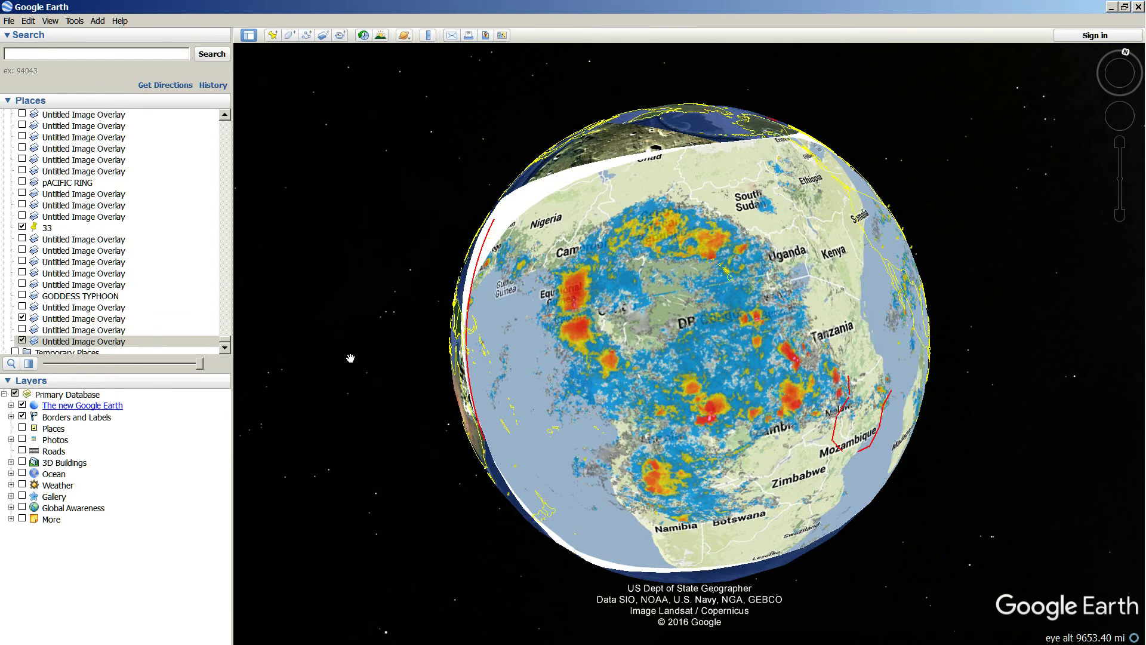